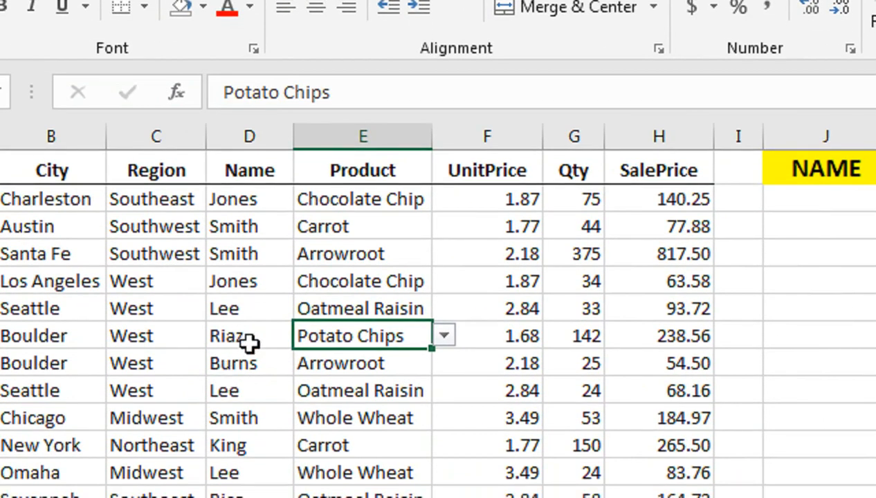
- Examine the sales records in columns A to H and the monthly summary layout beside them
left_click(835, 173)
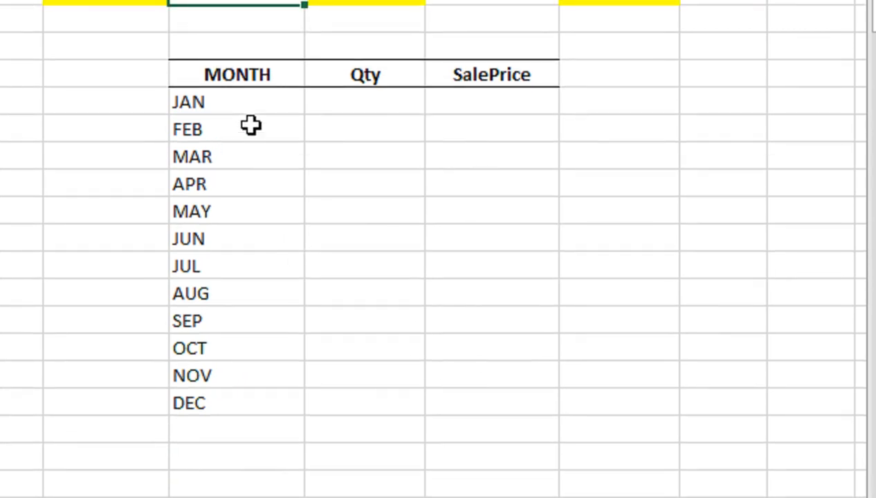
left_click(251, 103)
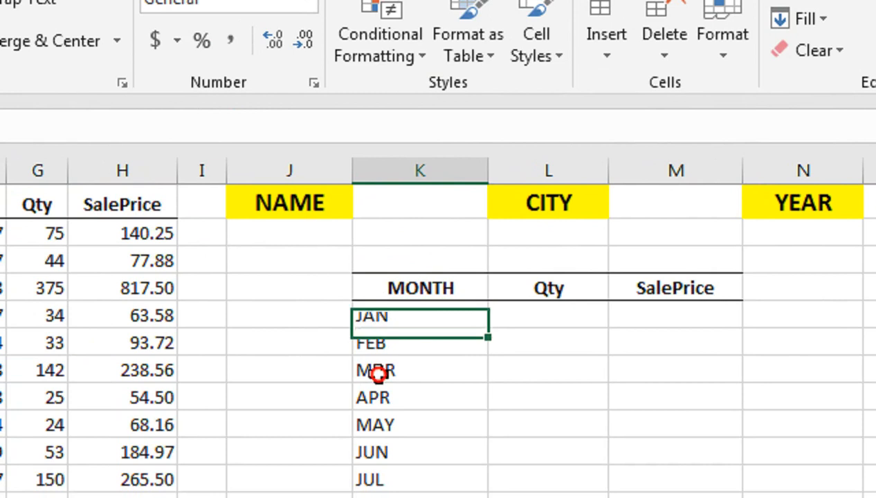
left_click(377, 373)
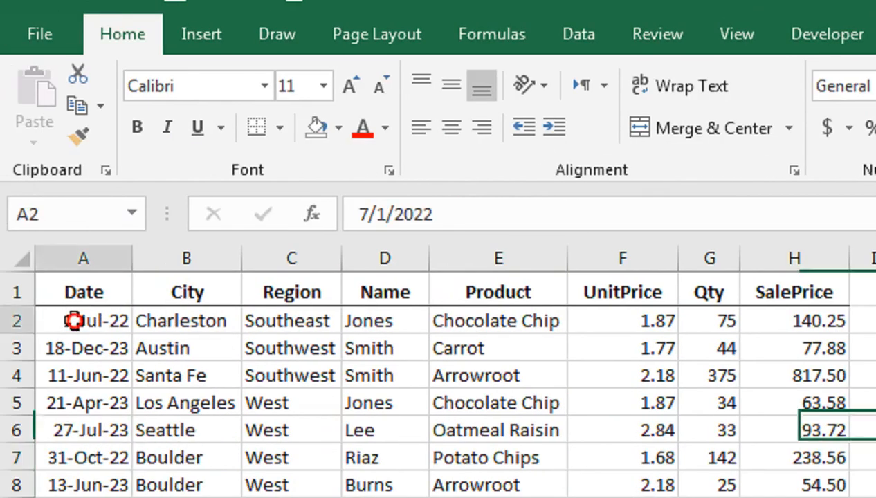
left_click(72, 323)
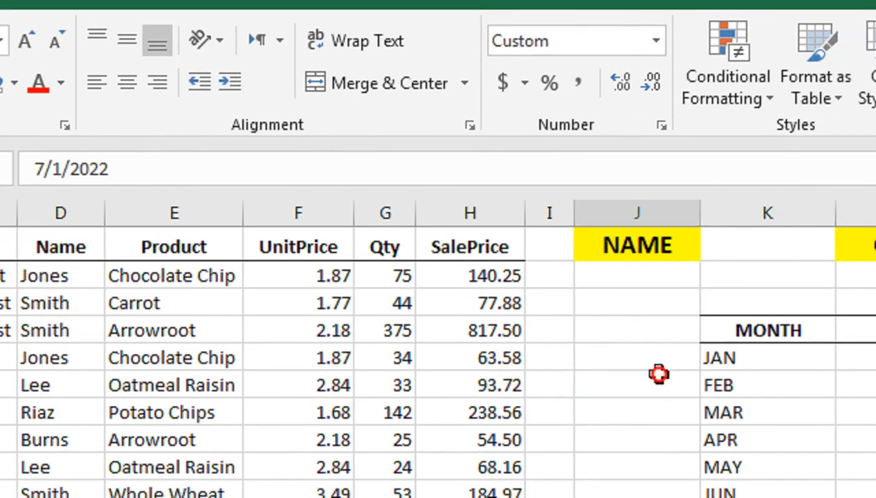
left_click(733, 456)
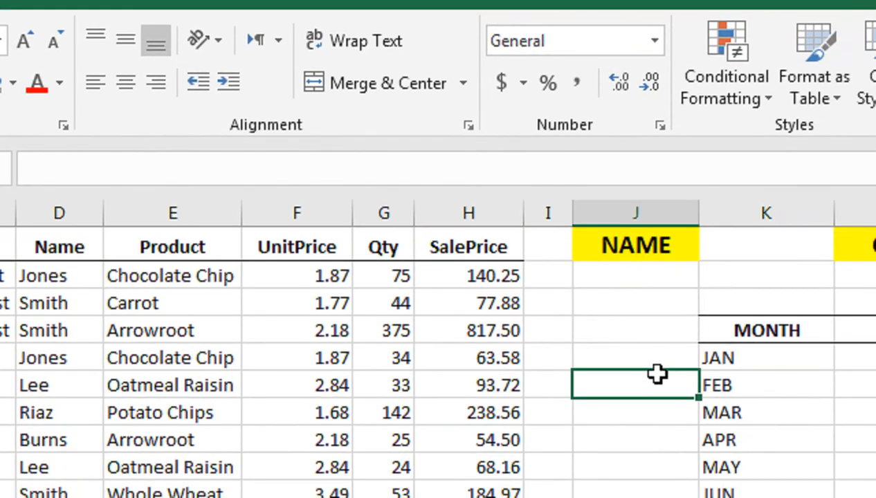
left_click(684, 363)
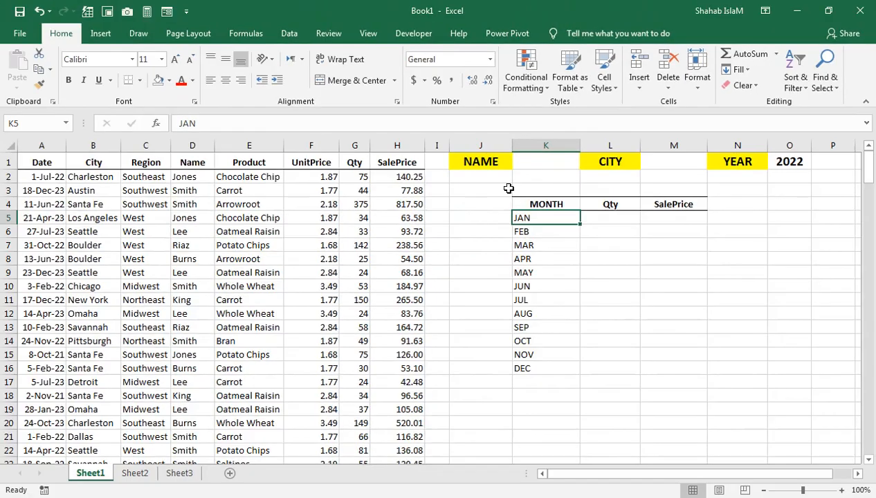
scroll(253, 305, "down", 2)
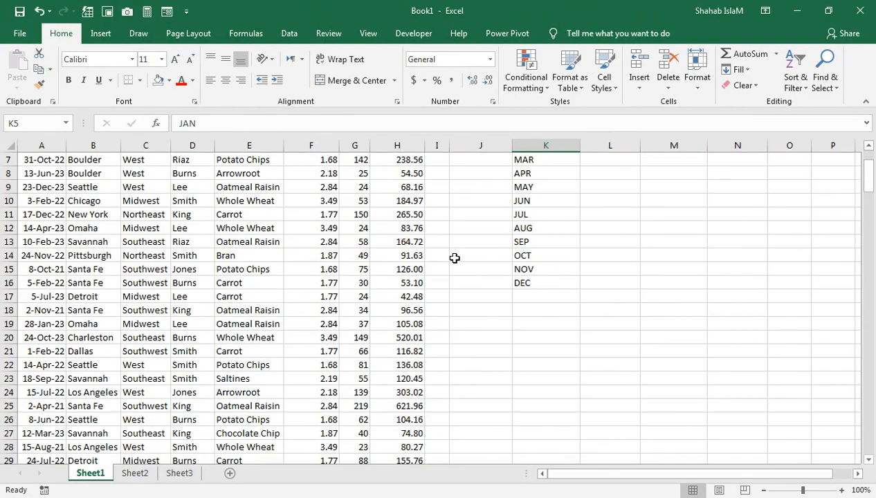
scroll(454, 258, "down", 1)
scroll(455, 258, "down", 2)
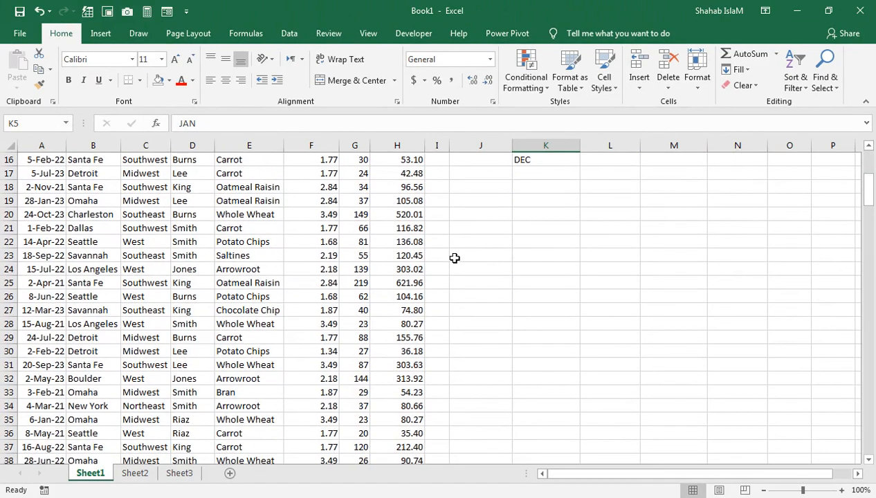
scroll(454, 258, "down", 1)
scroll(454, 258, "down", 8)
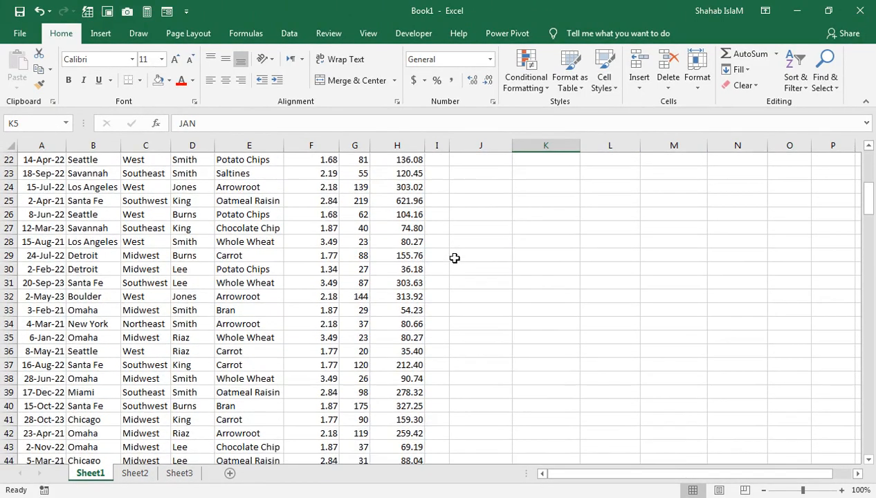
scroll(454, 258, "down", 4)
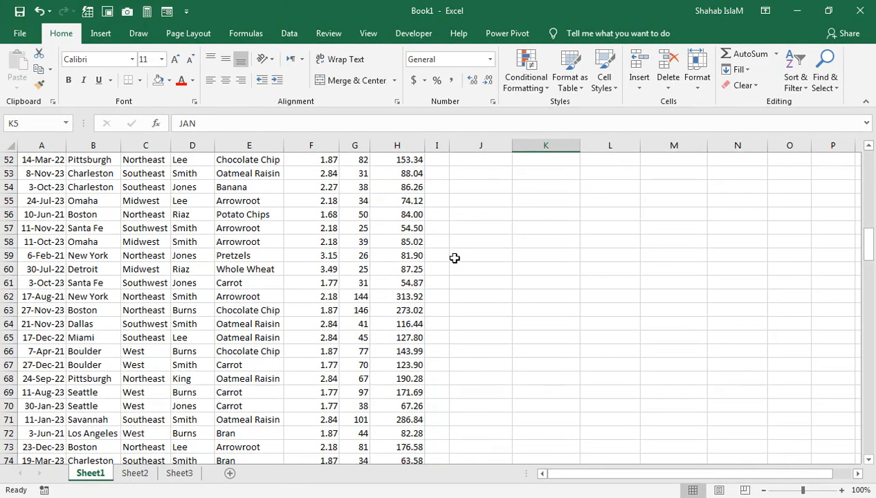
scroll(454, 258, "up", 18)
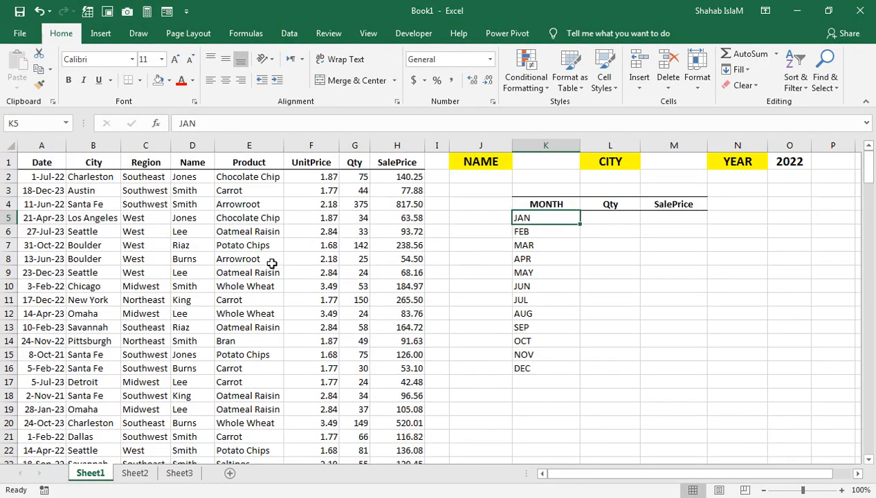
- Copy the salesperson's name from cell D7 into K1 beside the NAME label
left_click(181, 245)
key("ctrl+c")
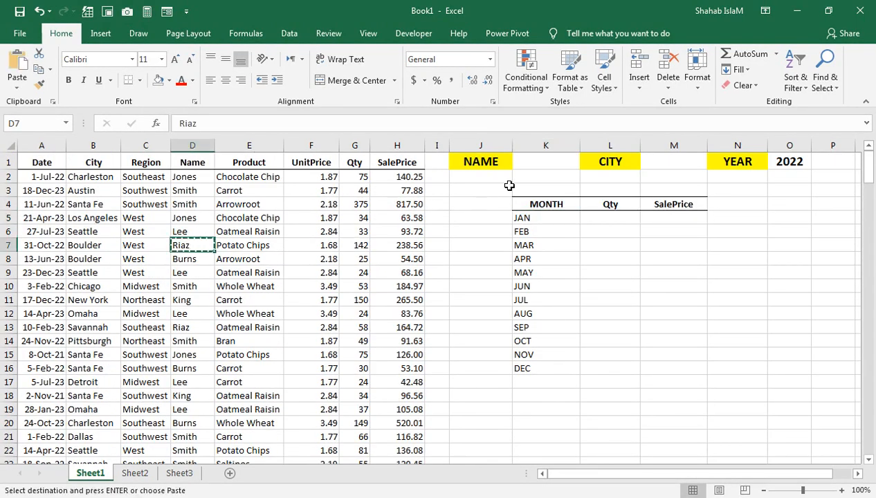
left_click(546, 158)
key("ctrl+v")
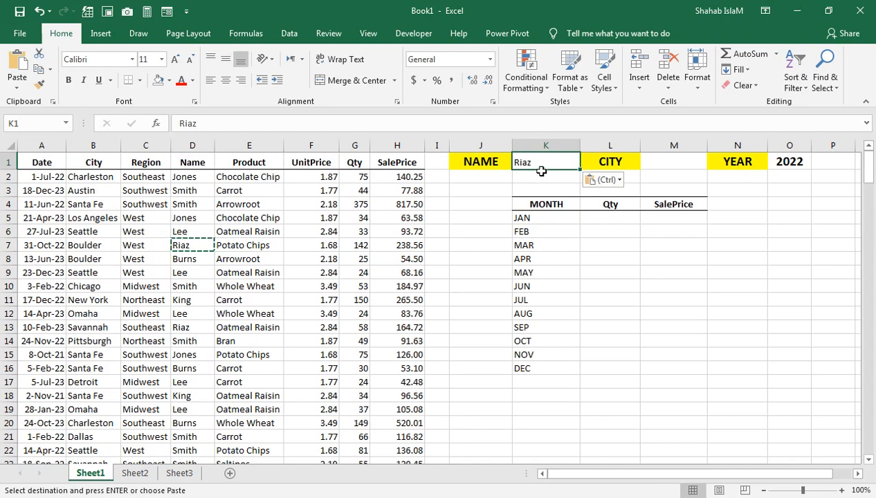
- Center the salesperson's name in K1 horizontally and vertically and enlarge its font to 18
left_click(226, 80)
left_click(225, 59)
left_click(179, 60)
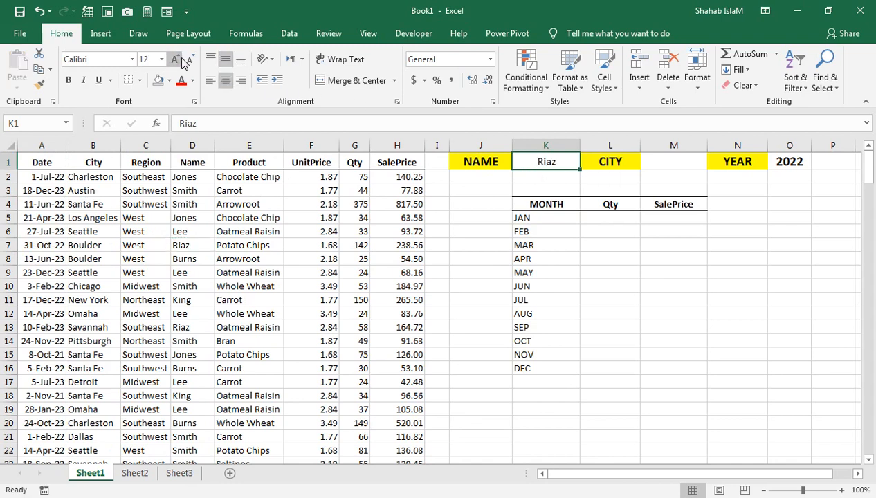
left_click(177, 60)
left_click(177, 60)
left_click(177, 60)
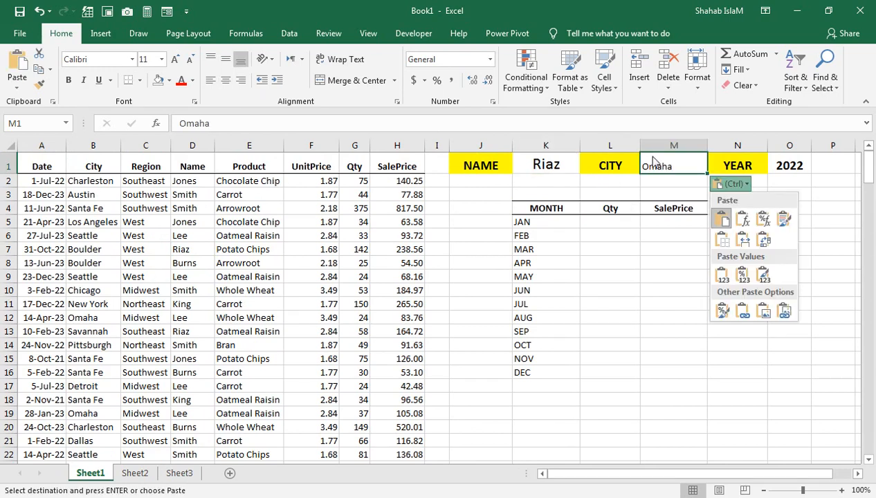
- Center the city Omaha in M1 horizontally and vertically and enlarge its font to 18
left_click(646, 161)
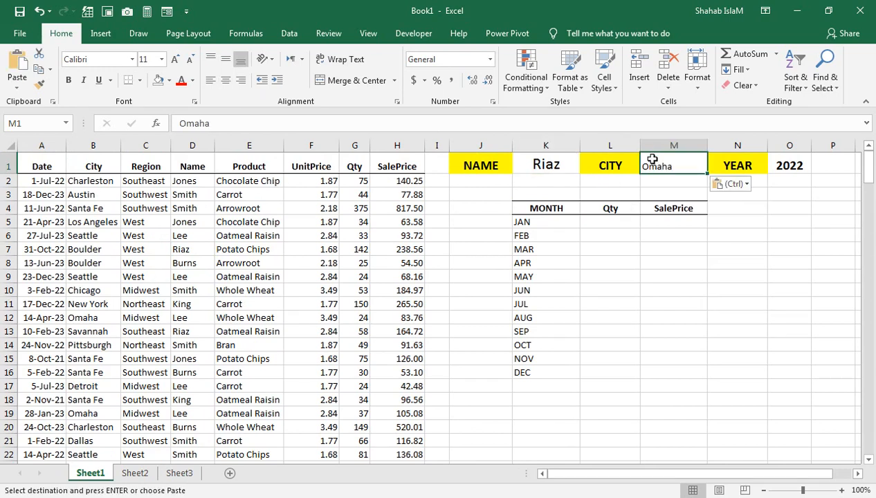
left_click(226, 81)
left_click(225, 59)
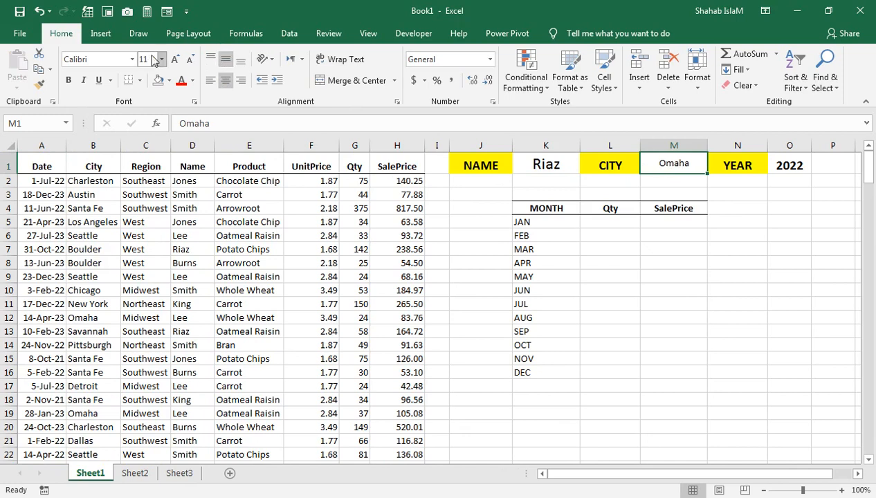
left_click(175, 59)
left_click(175, 59)
left_click(175, 59)
left_click(175, 59)
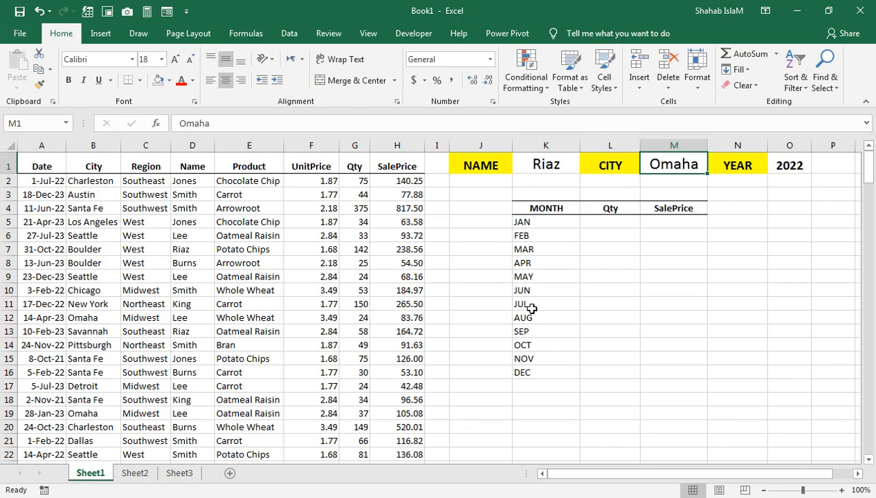
- Try to build January's start date in N5 by joining "1-", the month in K5, a dash and the year in O1
left_click(585, 227)
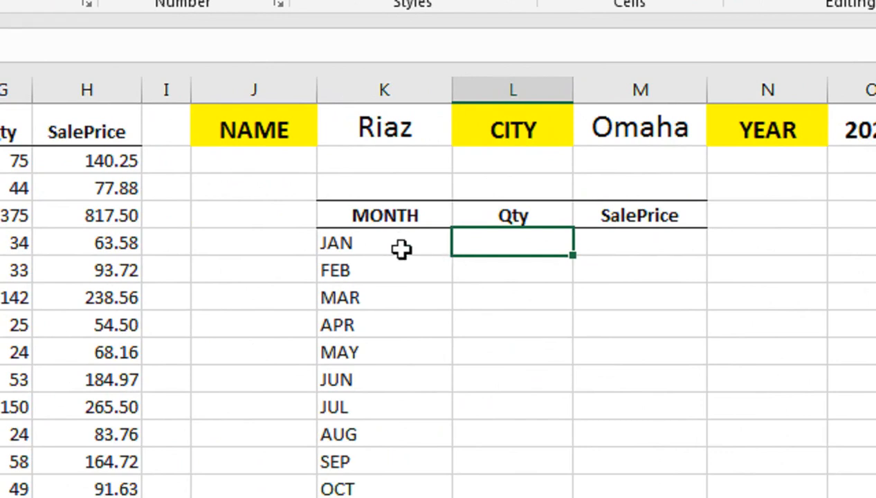
left_click(770, 249)
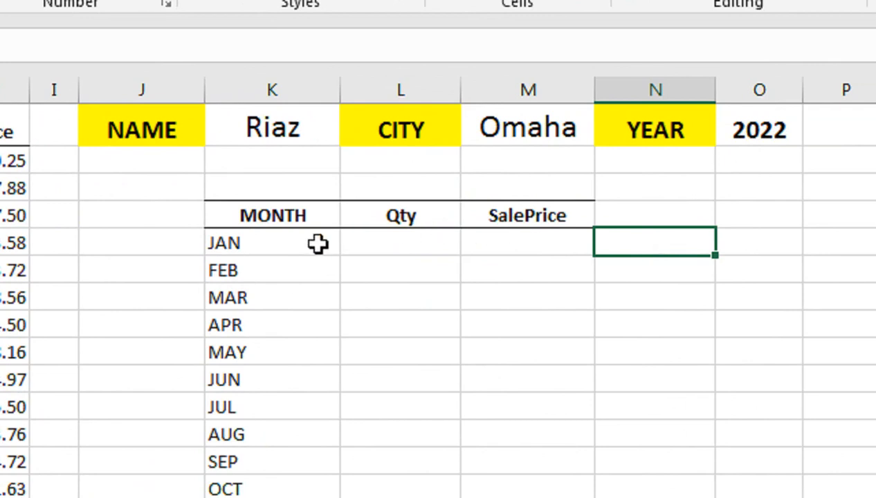
type("=\"1-\"&")
key("Left")
key("Left")
key("Left")
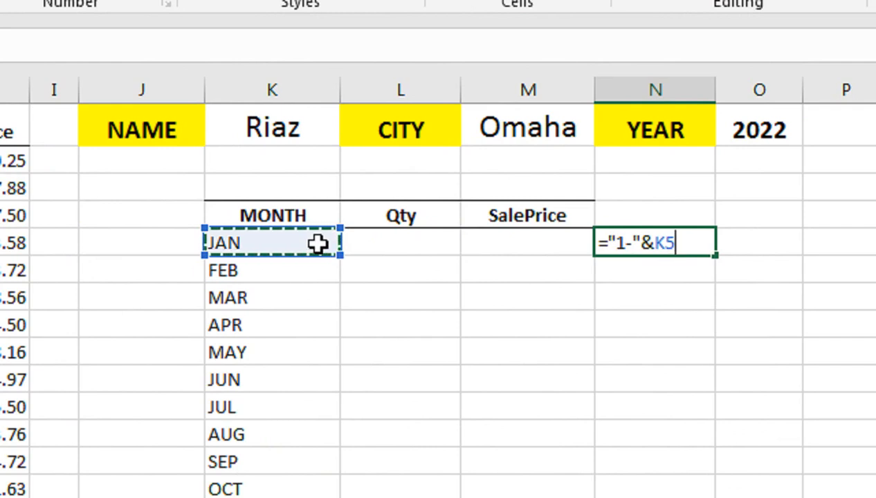
type("\"")
key("BackSpace")
type("&\"-")
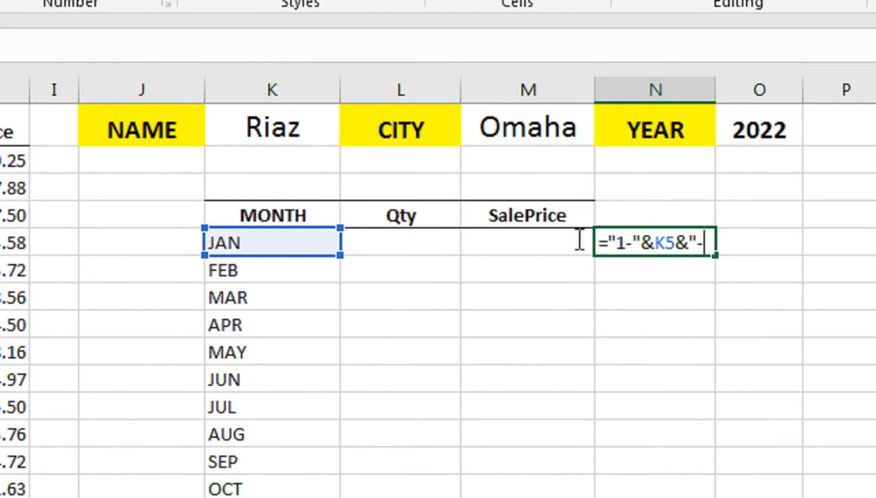
left_click(739, 138)
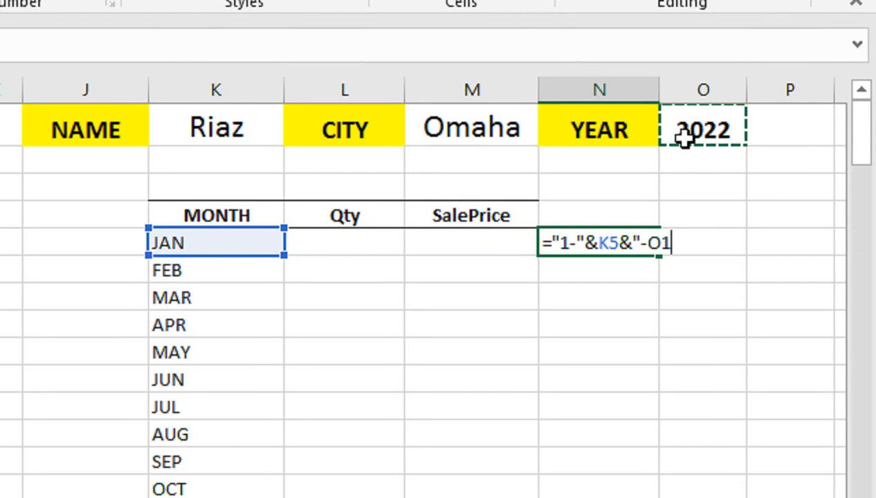
key("Return")
key("Return")
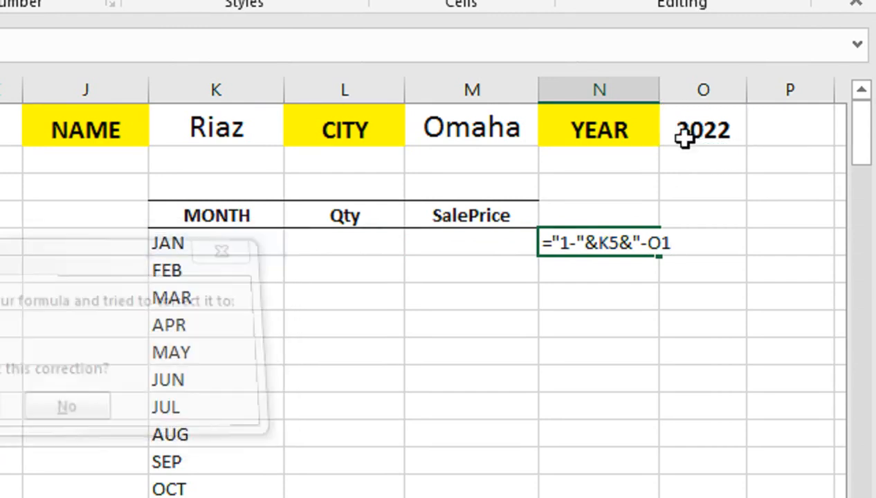
- Try to correct the start-date formula in N5 by enclosing it in parentheses, and clear the cell
double_click(614, 242)
left_click(616, 242)
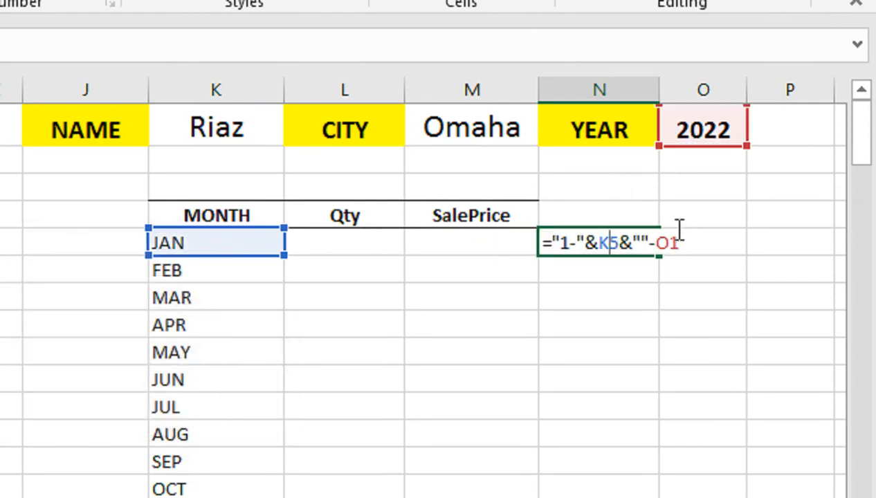
left_click(687, 235)
type(")")
left_click(555, 242)
type("\"")
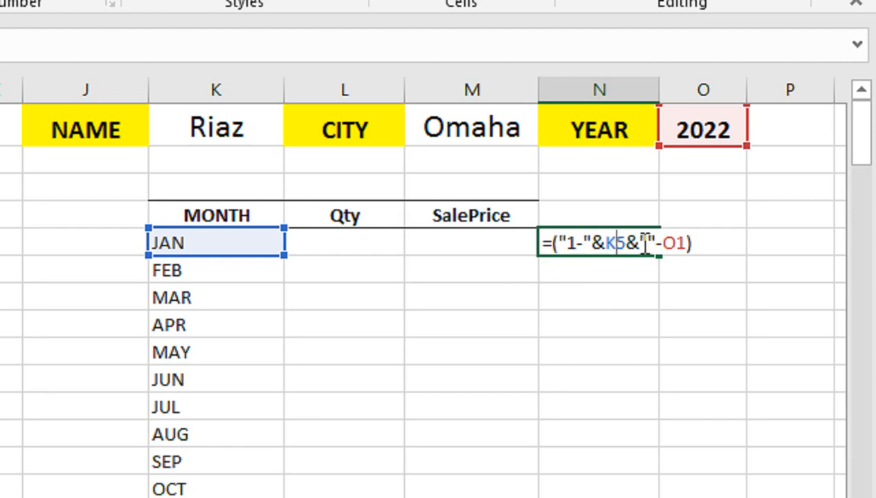
key("Return")
left_click(596, 243)
key("Delete")
- Enter the formula =("1-"&K5&"-"&O1) in N5 to build January's start date
type("=")
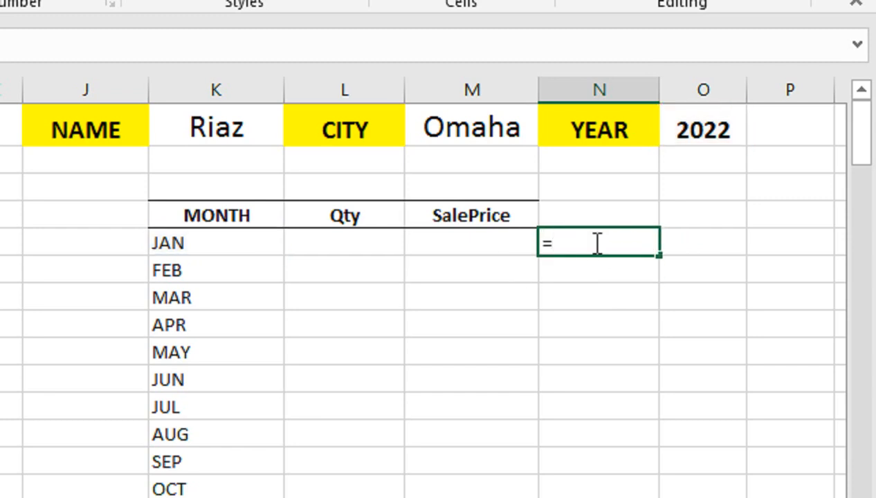
type("(")
type("\"2")
key("BackSpace")
type("1-\"&")
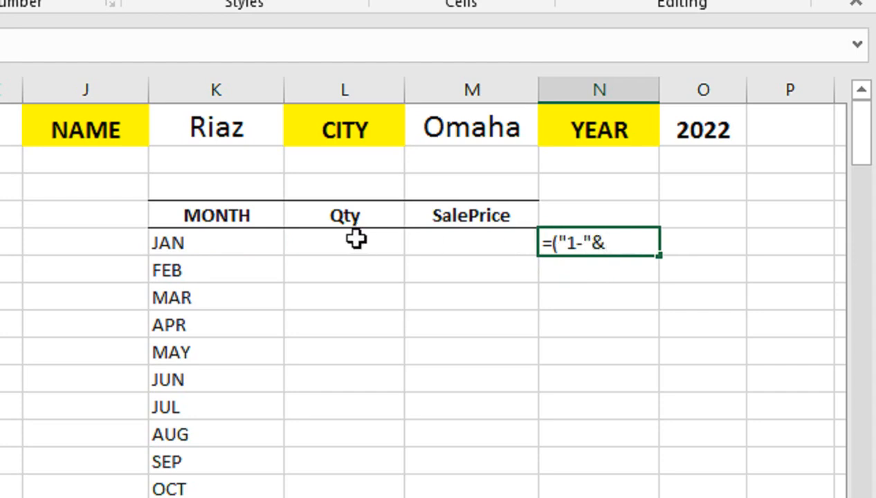
left_click(267, 243)
type("\"-\"&")
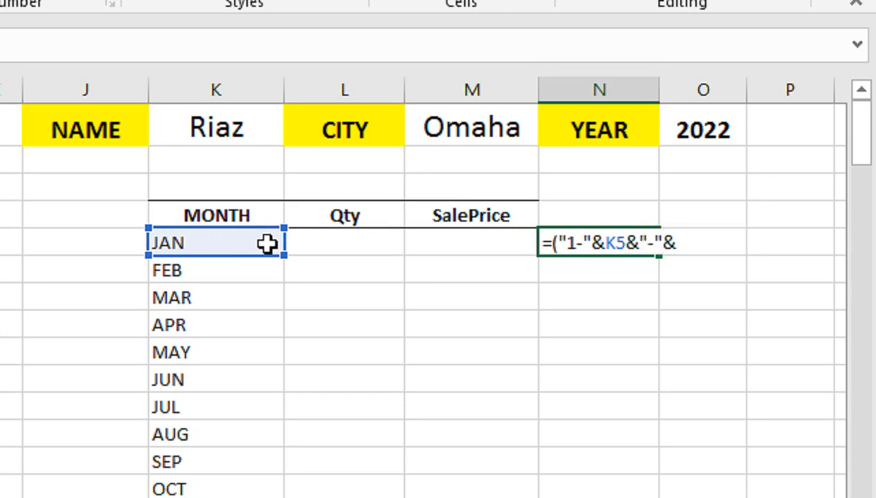
type("\"-\"&")
left_click(689, 130)
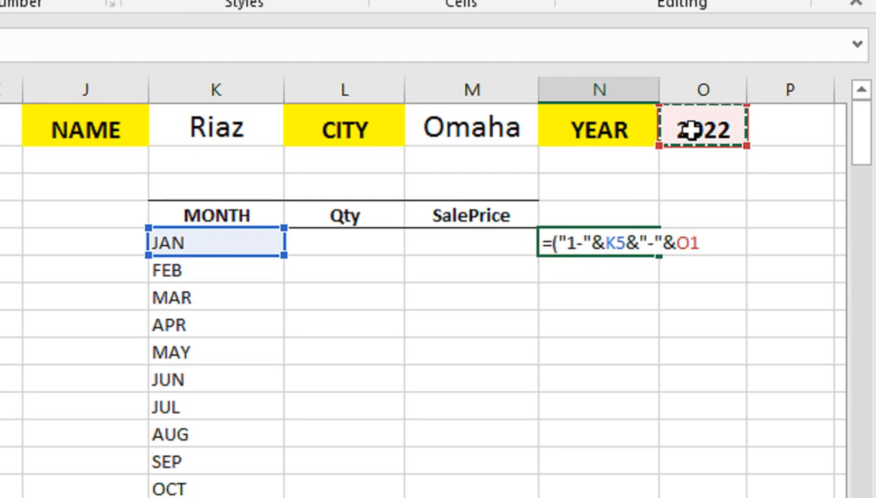
type(")")
key("Return")
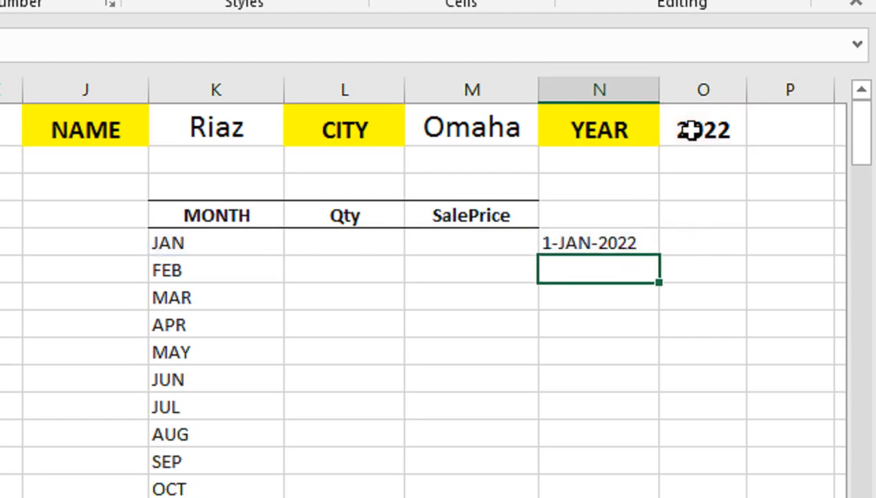
- Enter the formula =EOMONTH(N5,0) in O5 to calculate January's end date
left_click(694, 248)
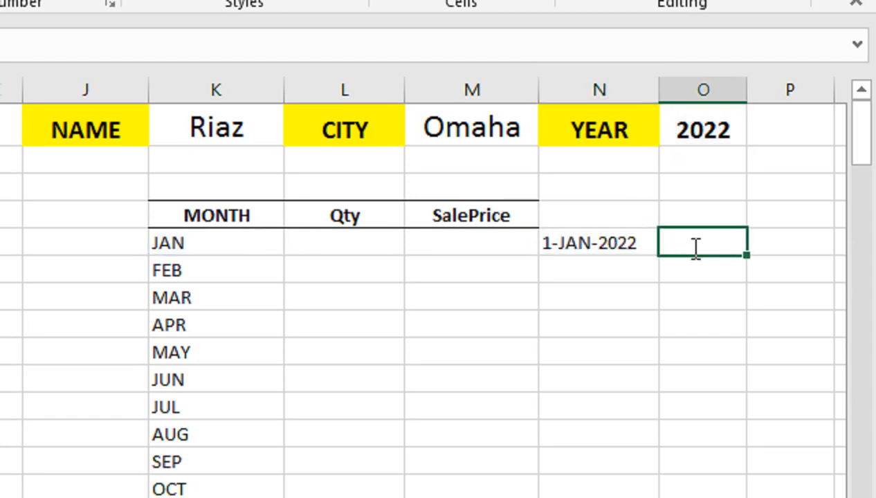
type("=EO")
key("Tab")
key("Left")
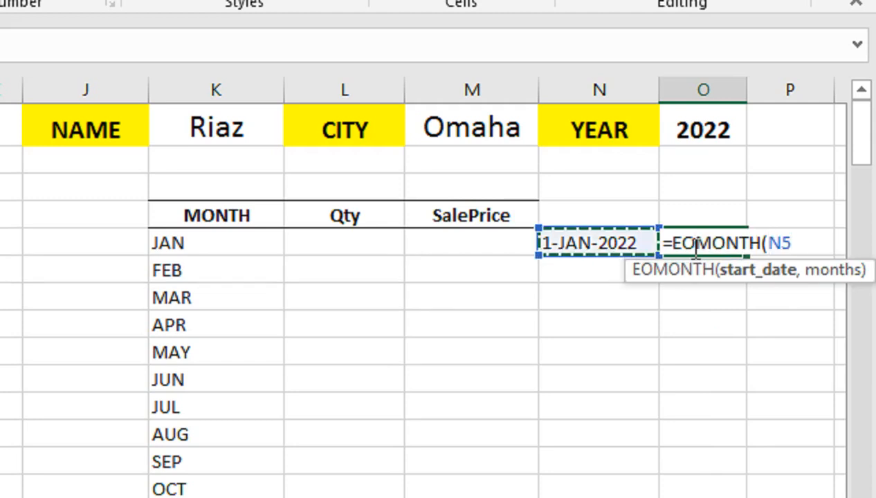
type(",0)")
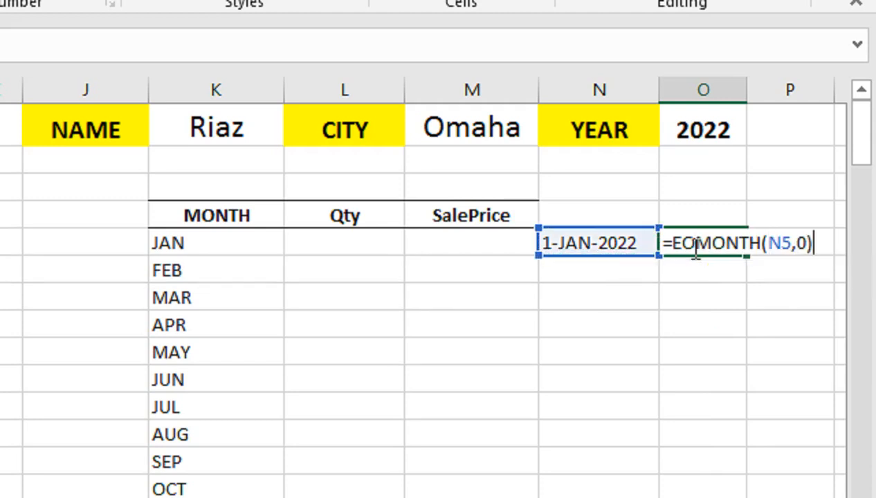
key("Return")
left_click(692, 249)
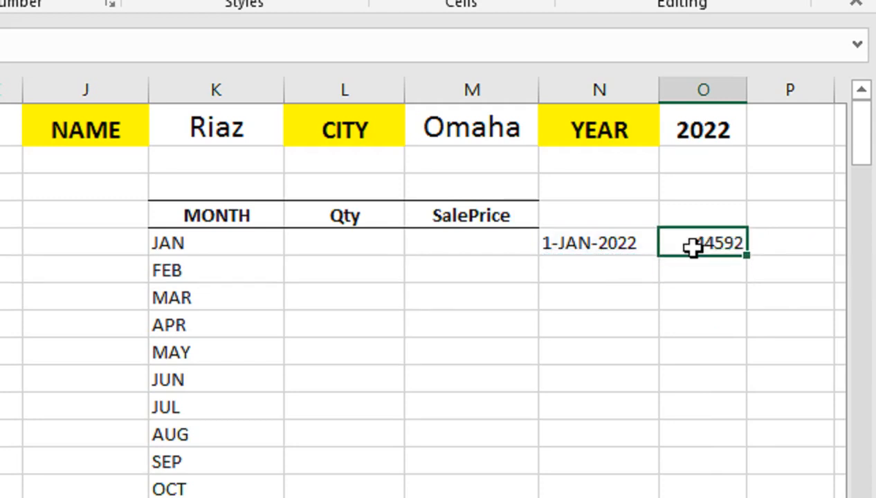
- Format January's end date in O5 as a date with day, abbreviated month and two-digit year
key("ctrl+shift+3")
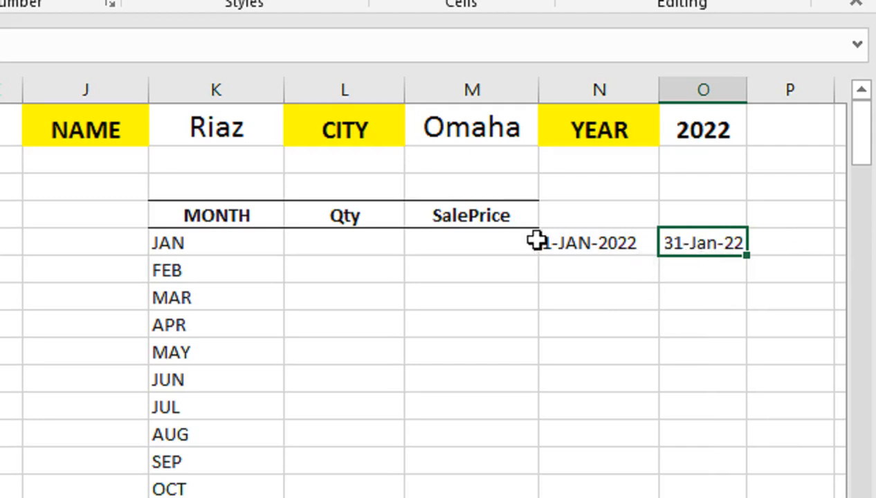
left_click(626, 243)
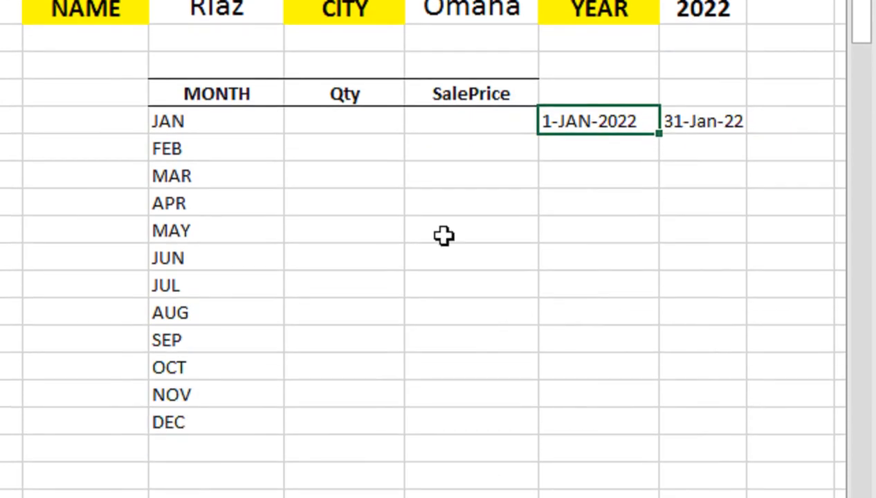
left_click(668, 127)
left_click(591, 118)
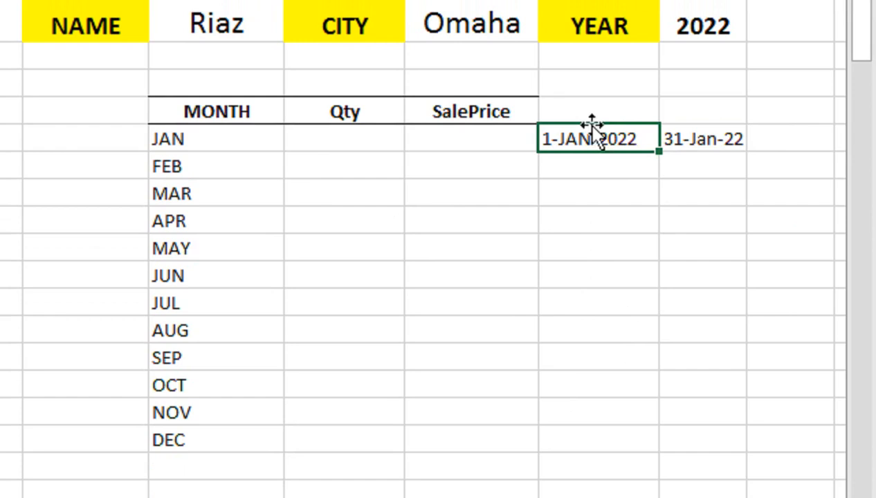
- Try to fill the start-date and end-date formulas down to February, and check the cell references in O5 and N6
left_click_drag(660, 150, 657, 180)
left_click(702, 153)
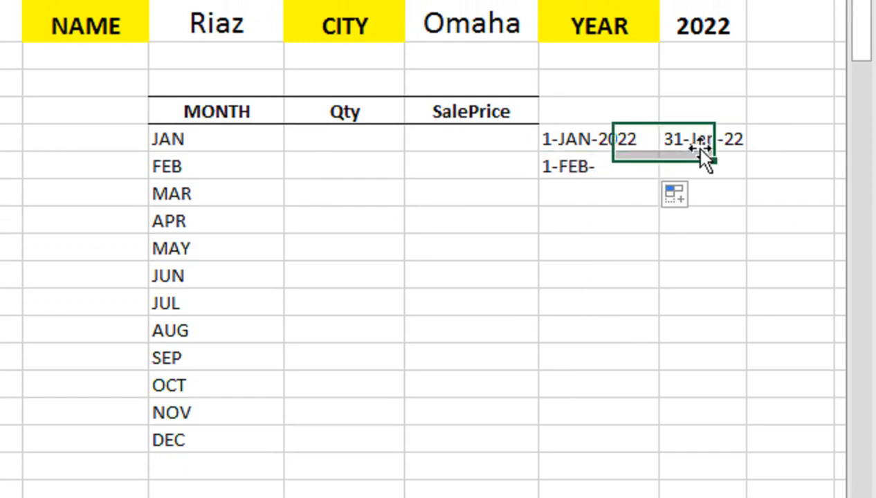
left_click_drag(745, 155, 743, 189)
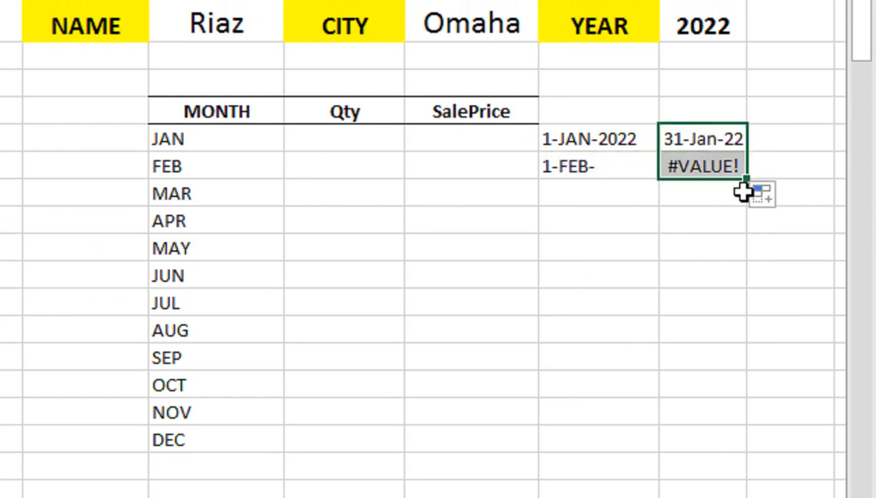
left_click(732, 140)
double_click(732, 140)
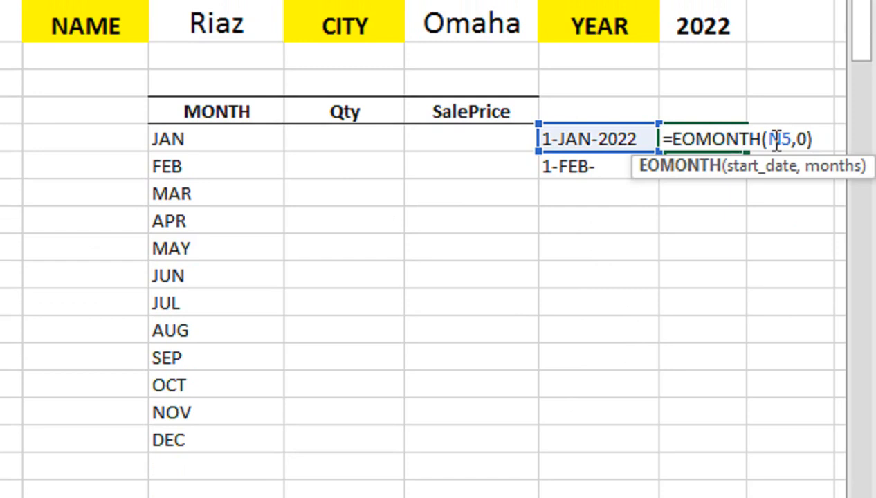
key("Return")
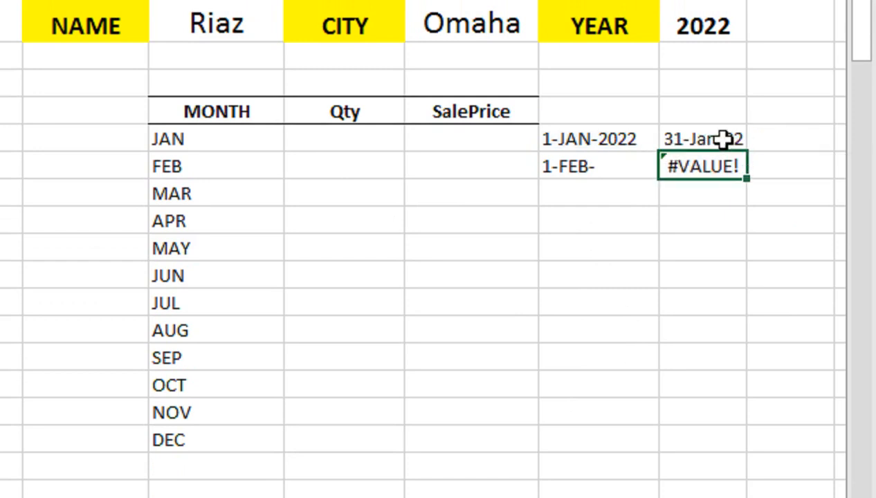
double_click(635, 166)
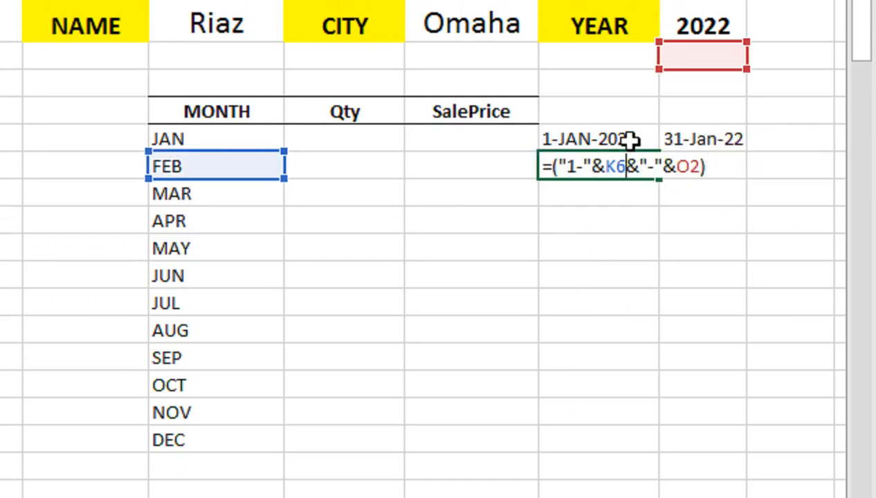
key("Return")
- Make the year reference to O1 absolute in N5's start-date formula and fill the formula down through December
left_click(629, 140)
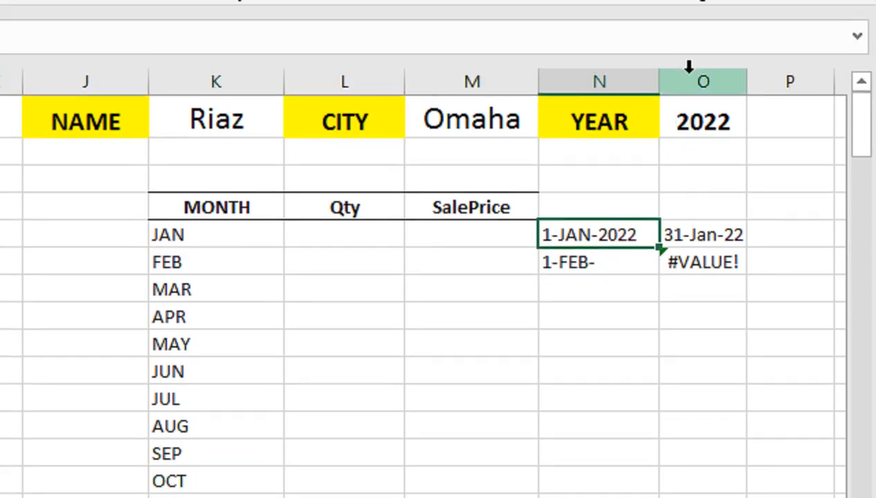
double_click(617, 259)
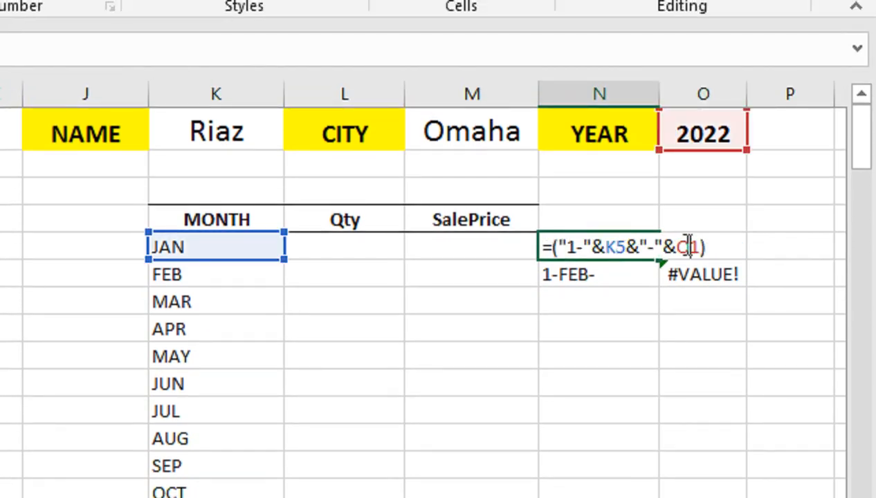
key("Return")
left_click(623, 249)
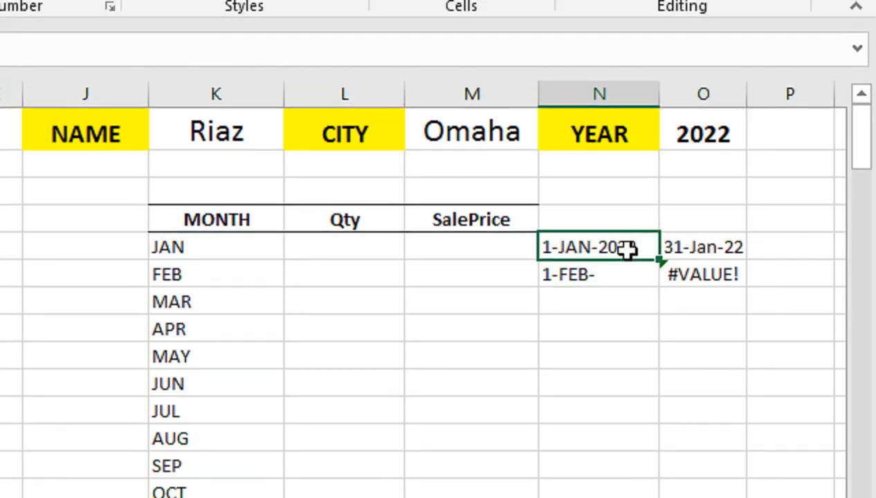
left_click_drag(658, 260, 626, 497)
- Fill the end-date formula from O5 down through December and autofit the width of column O
left_click(726, 69)
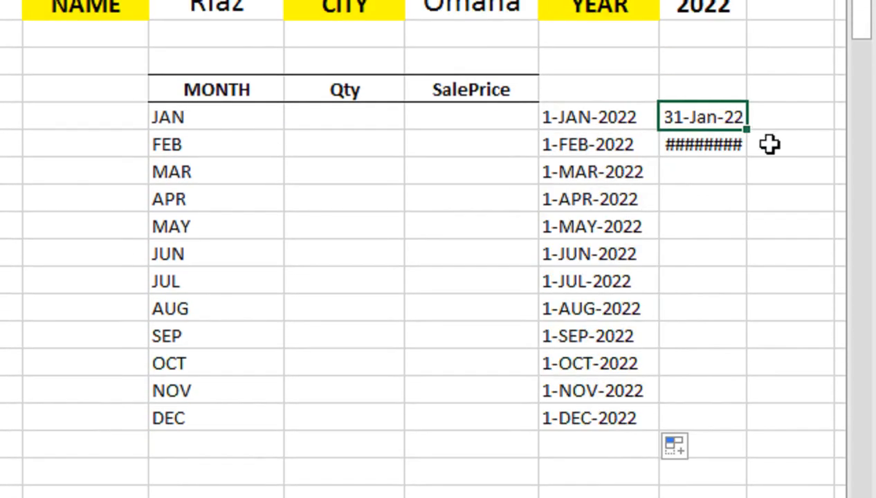
left_click_drag(751, 136, 721, 415)
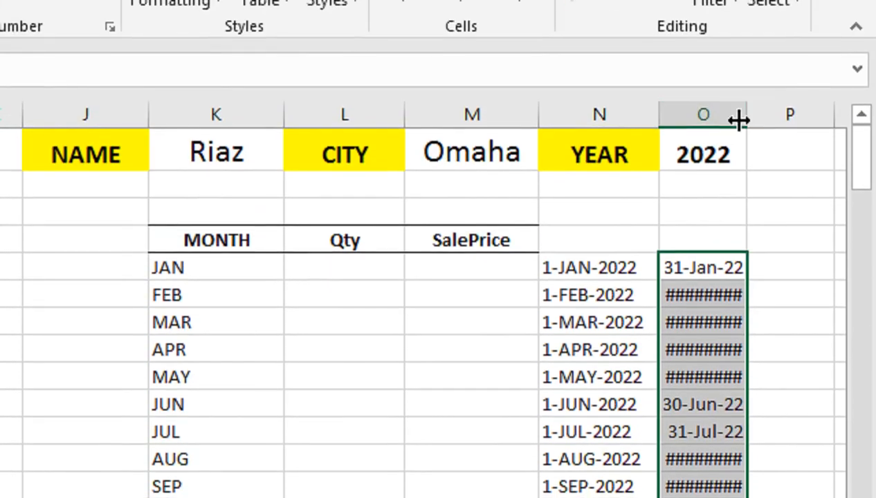
double_click(746, 121)
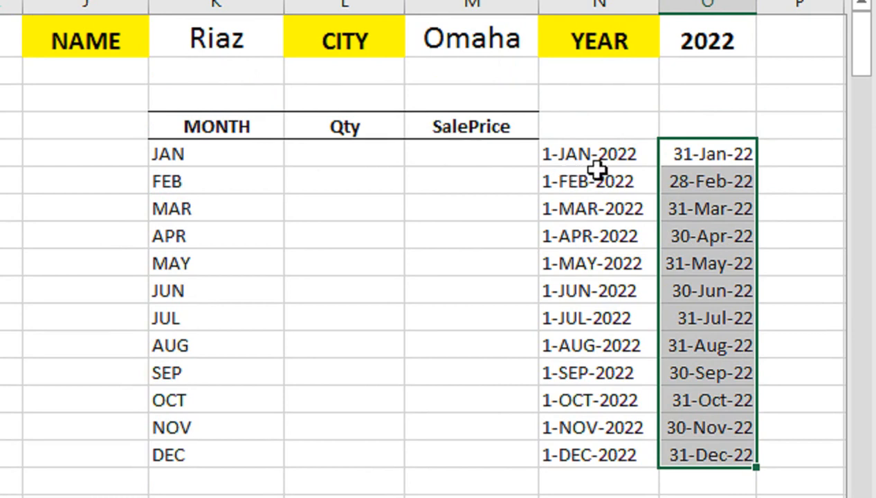
left_click(594, 161)
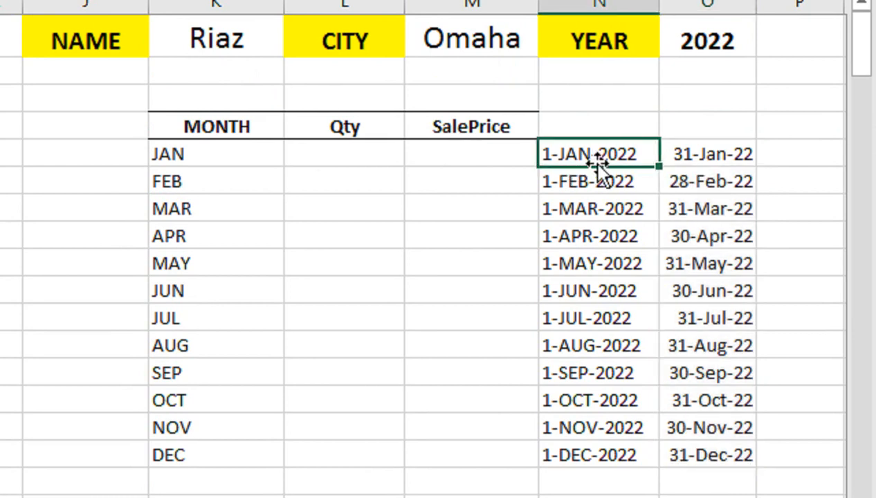
left_click(666, 181)
left_click_drag(596, 156, 588, 209)
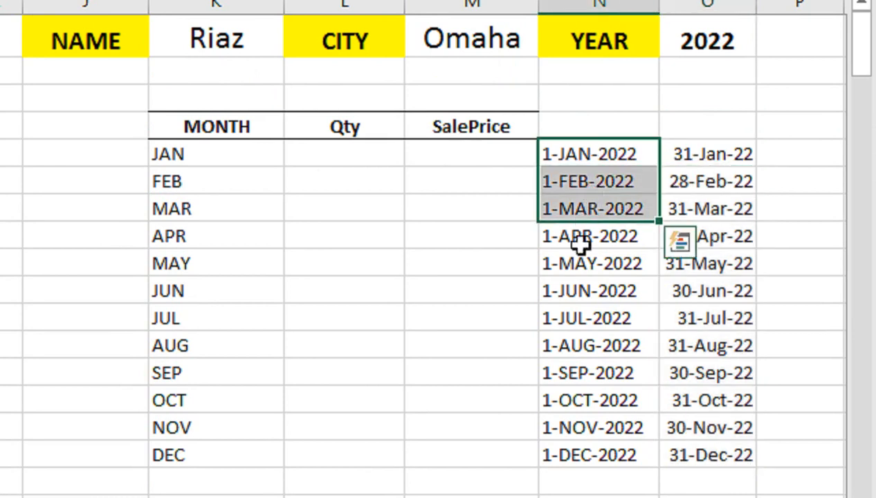
left_click(585, 244)
left_click(596, 159)
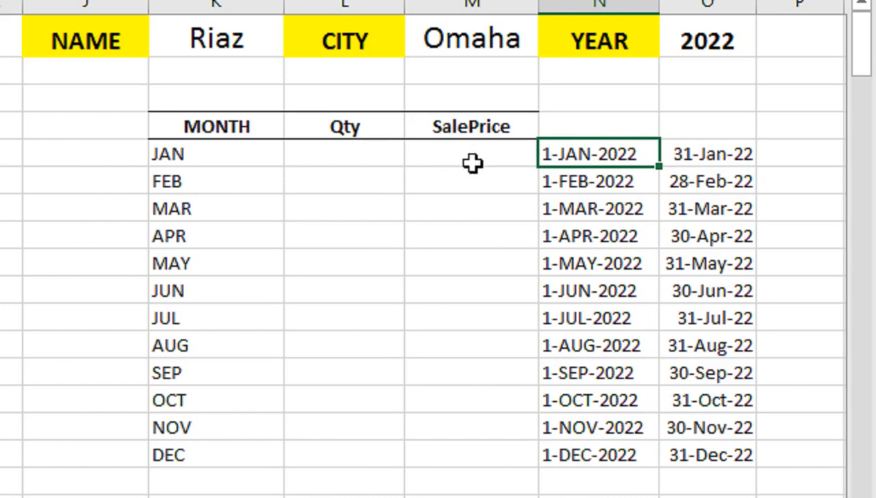
- Start a SUMIFS formula in L5 for January's Qty with column G:G as the sum range
left_click(365, 154)
type("=S")
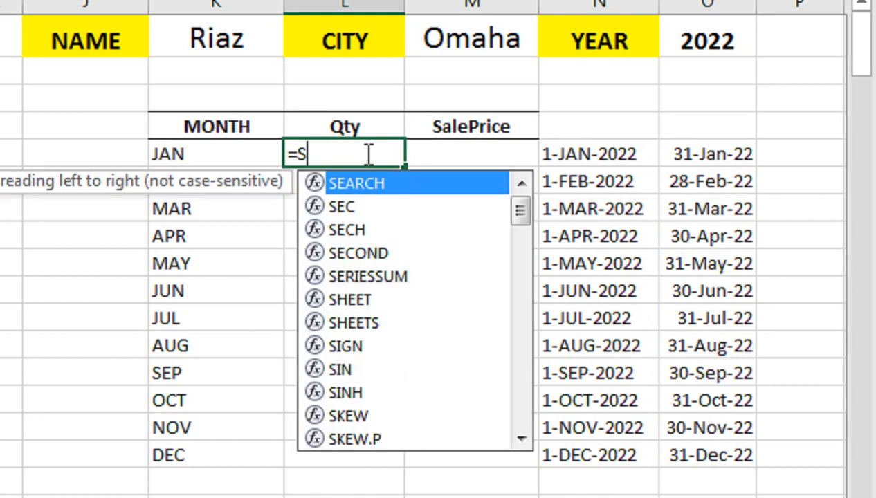
type("UMIF")
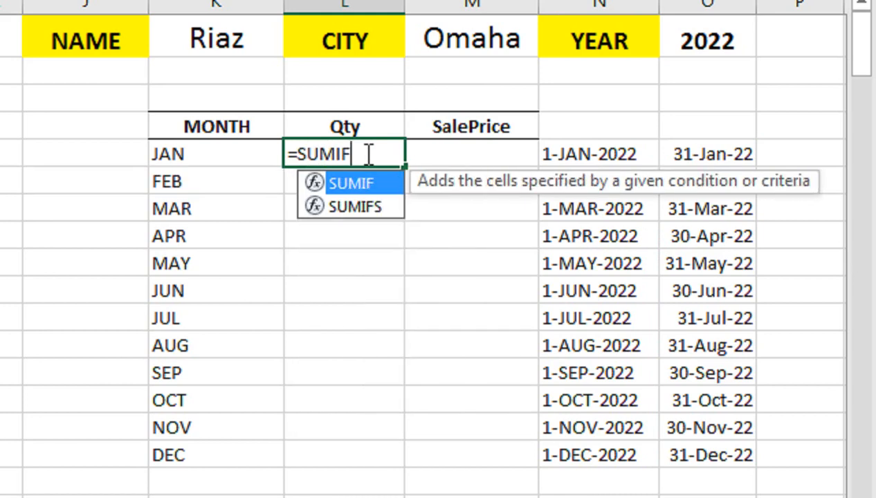
type("S(")
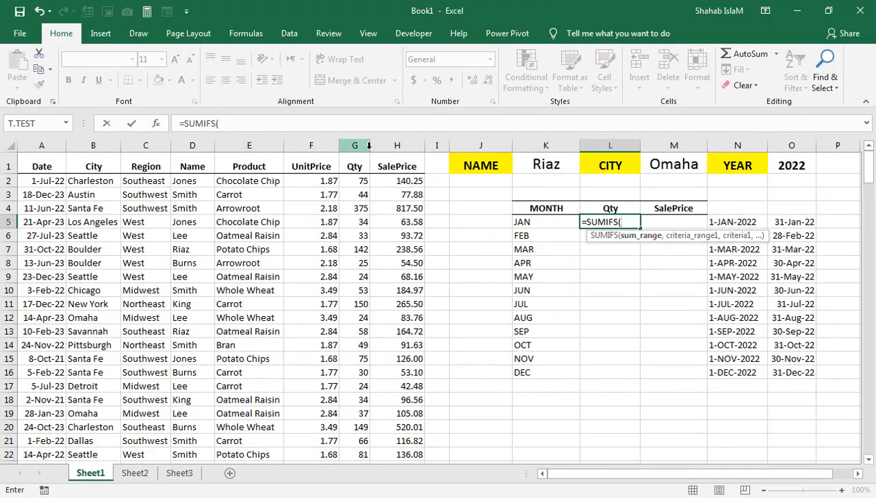
left_click(366, 145)
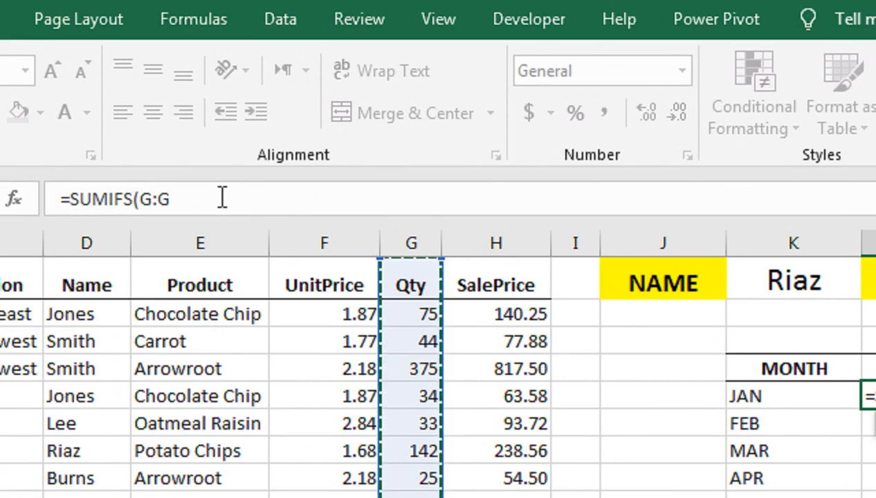
type(",")
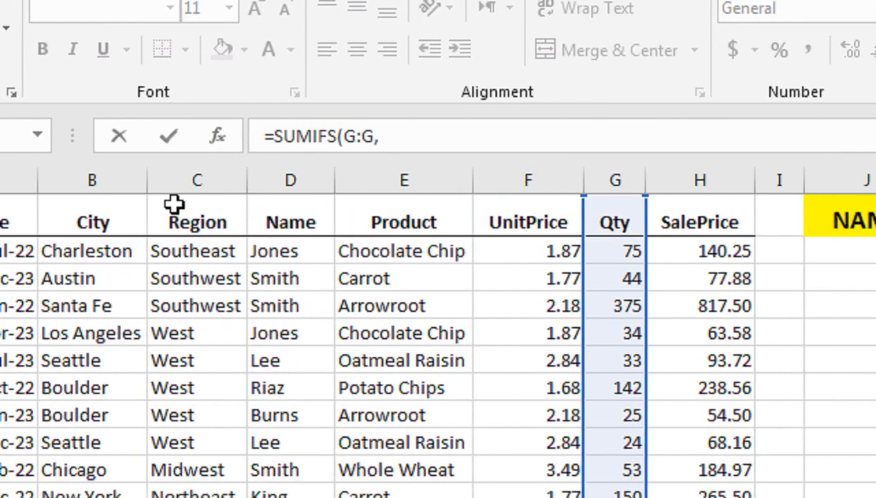
- Add the name condition to the SUMIFS formula, matching column D:D against the absolute reference $K$1
left_click(282, 178)
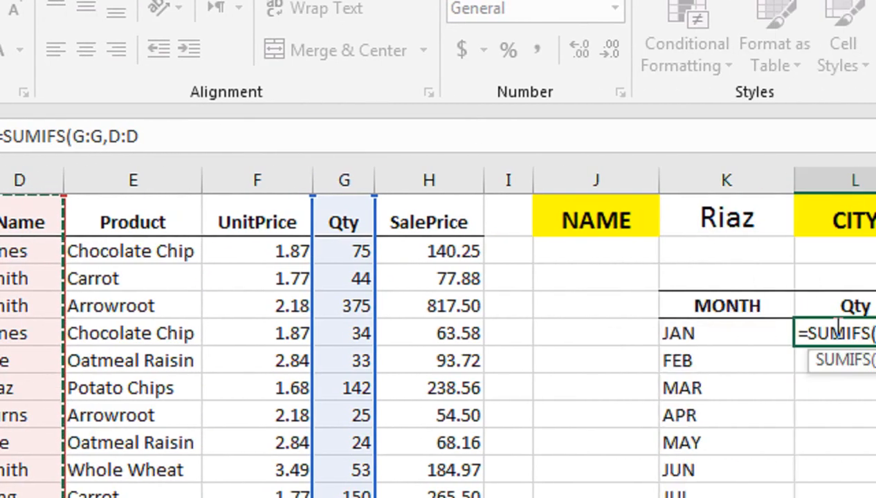
type(",")
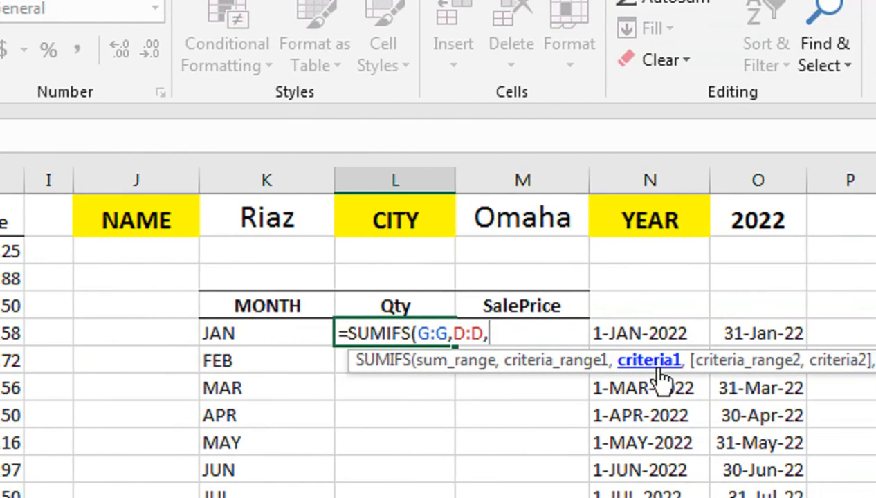
left_click(353, 231)
key("F4")
type(",")
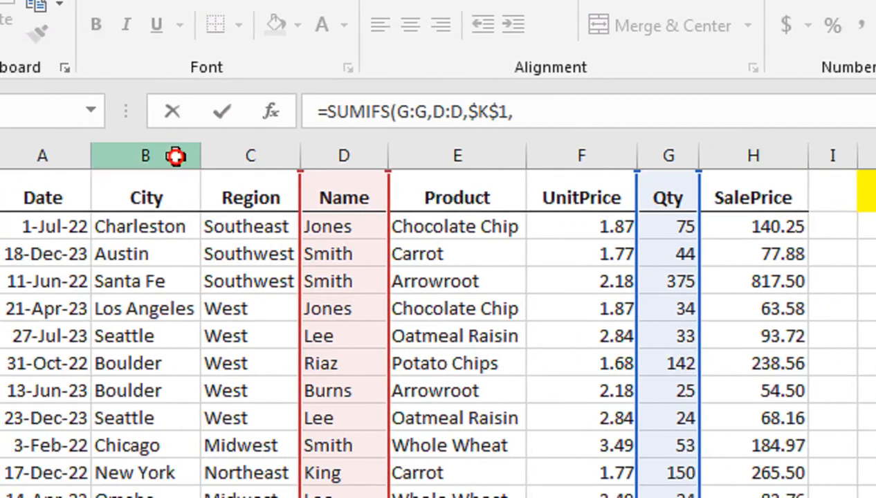
- Add the city condition to the SUMIFS formula, matching column B:B against the absolute reference $M$1
left_click(175, 156)
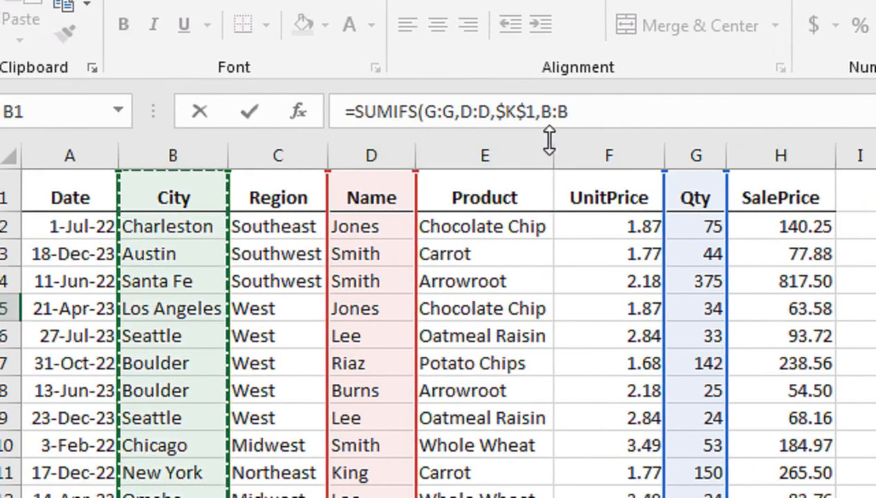
type(",")
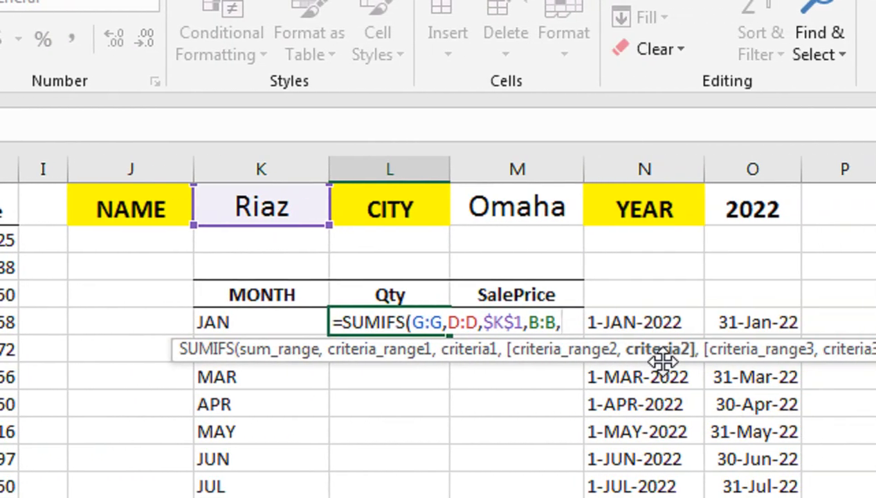
left_click(504, 171)
left_click(507, 208)
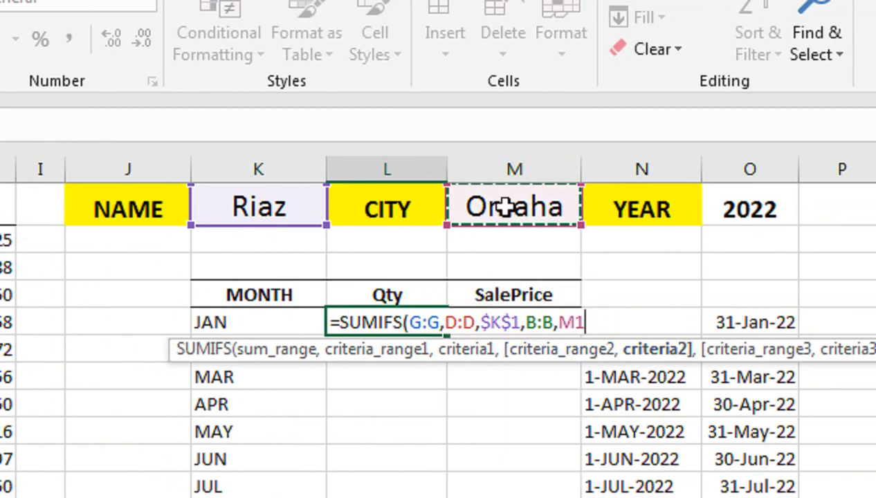
key("F4")
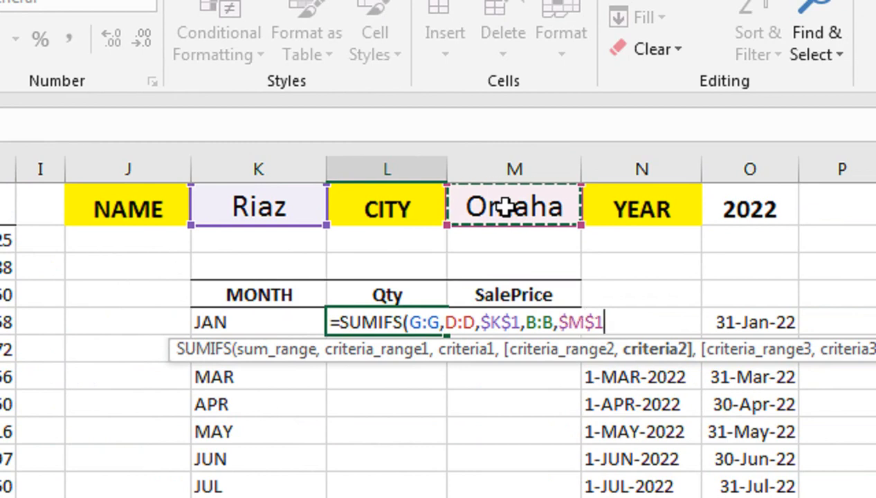
type(",")
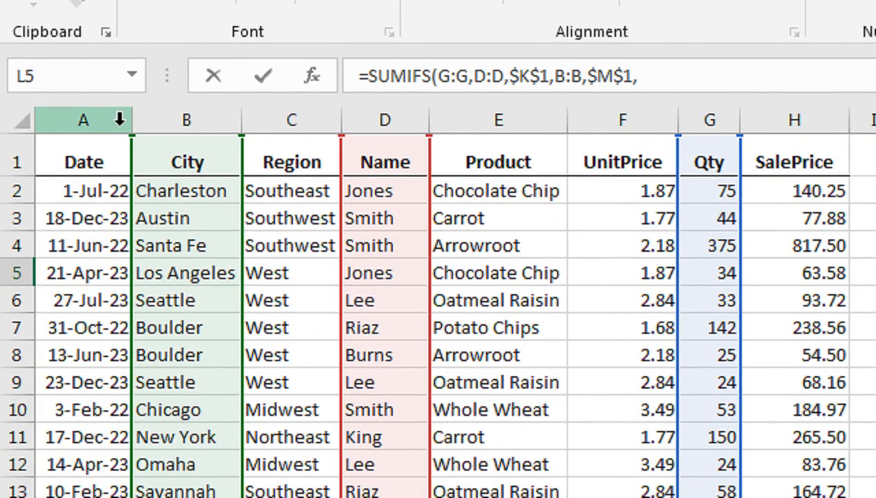
- Add column A:A as the third criteria range and begin its start-date criterion with ">="&("1-"
left_click(120, 119)
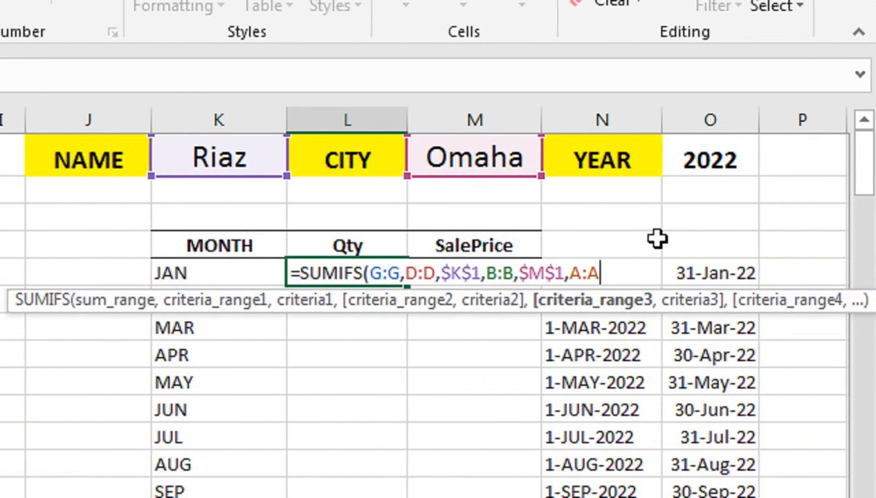
type(",\">=")
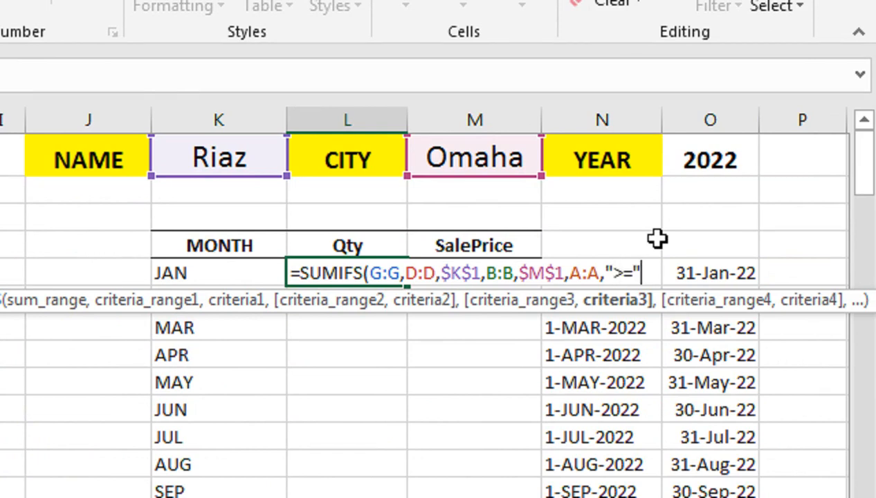
type("&")
key("BackSpace")
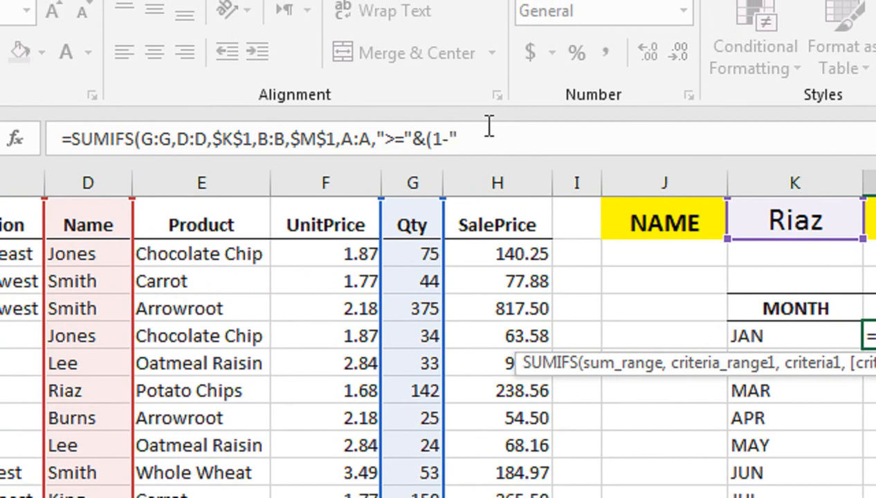
left_click(423, 138)
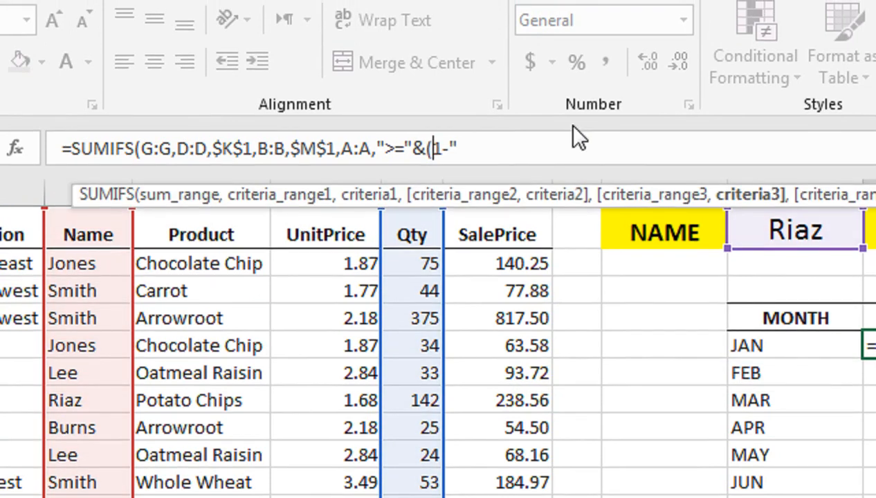
type("\"")
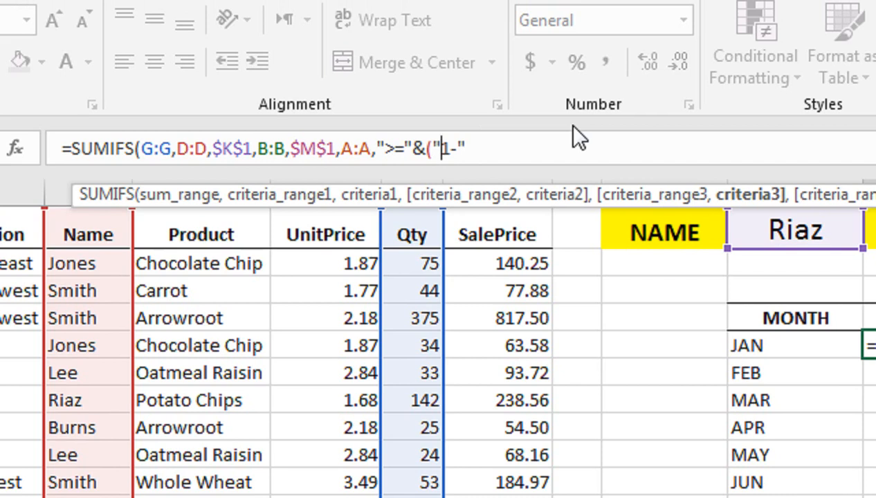
- Extend the start-date criterion with &K5&"-"&$O$1, joining January's month name and the absolute year reference
left_click(547, 139)
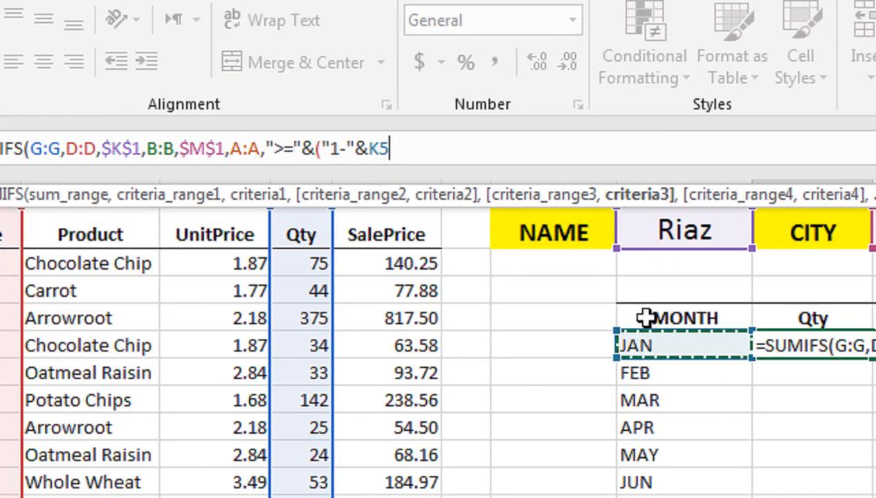
type("\"")
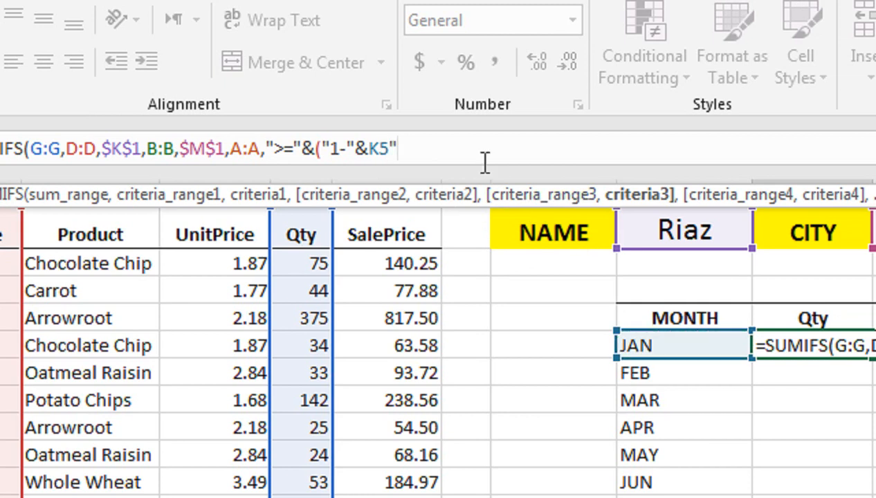
key("BackSpace")
type("&\"-\"*")
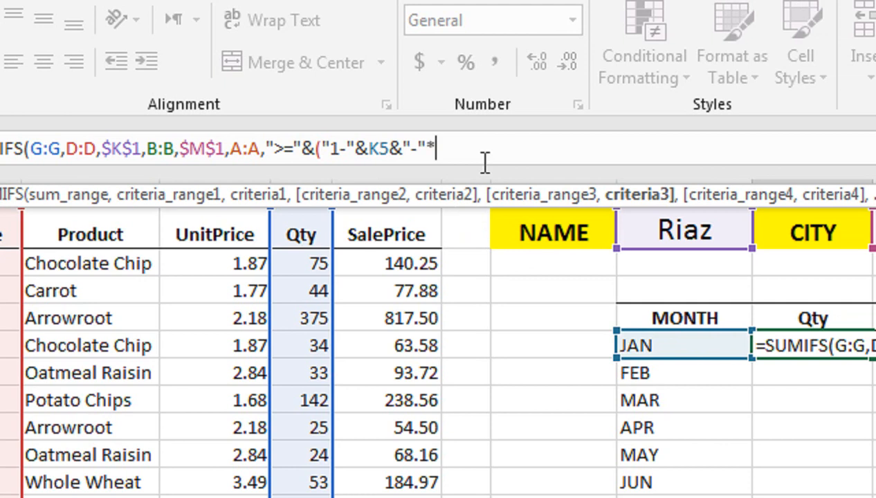
key("BackSpace")
type("&")
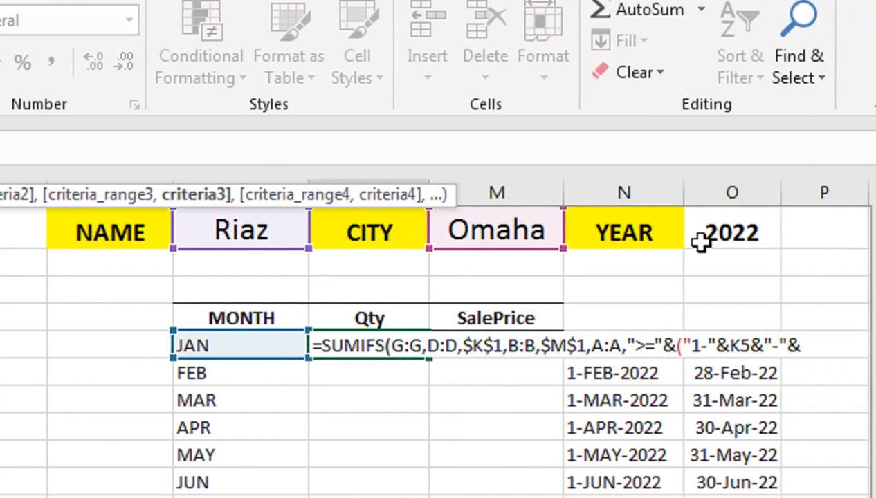
left_click(700, 242)
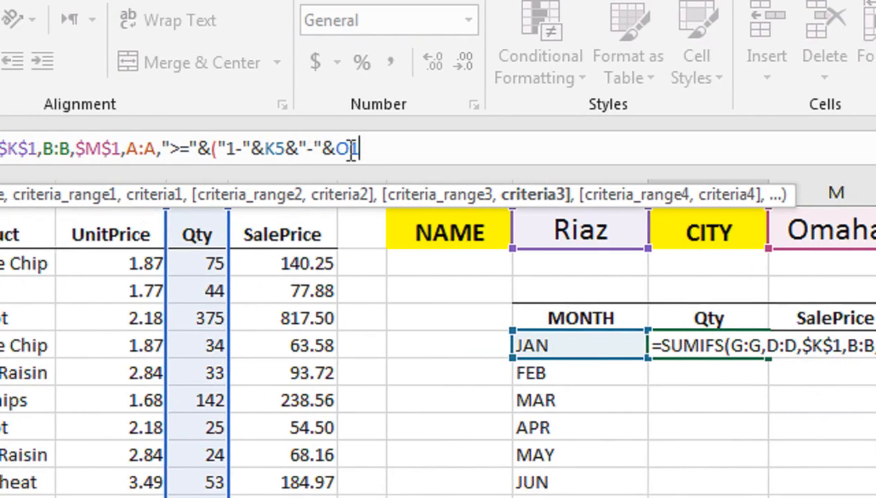
key("F4")
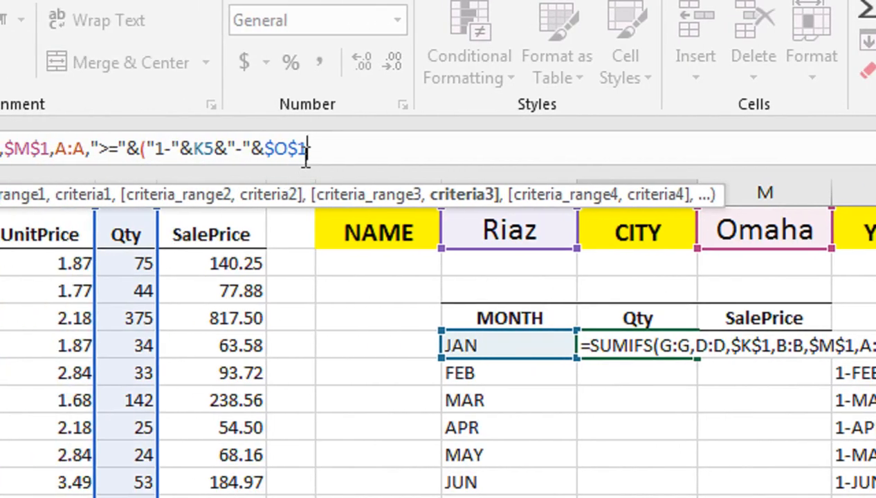
- Copy the expression "1-"&K5&"-"&$O$1 from the formula and close the start-date criterion's parenthesis
left_click_drag(309, 149, 155, 149)
left_click_drag(219, 150, 215, 148)
key("ctrl+c")
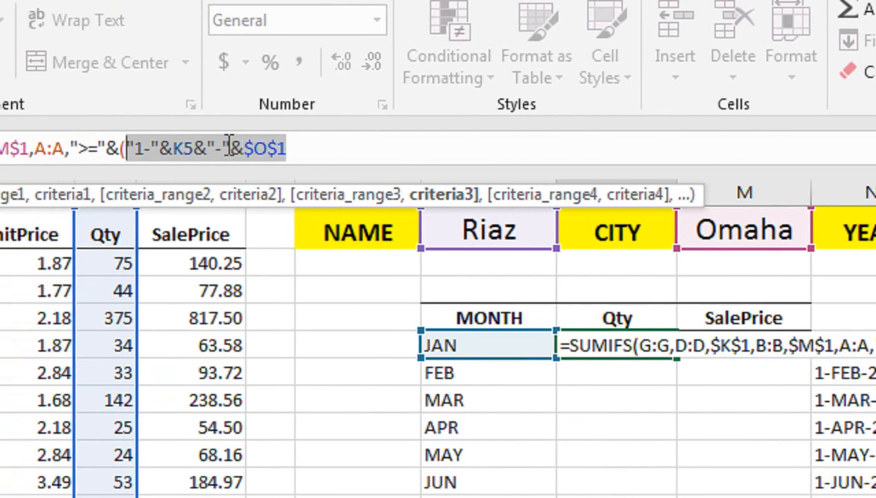
left_click(334, 148)
type(")")
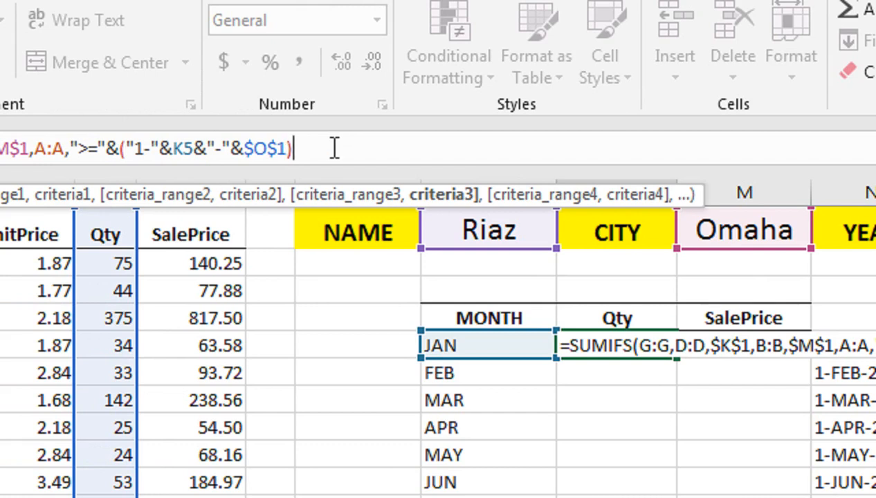
- Add column A:A as the fourth criteria range and begin its end-date criterion with "<="&(
type(",")
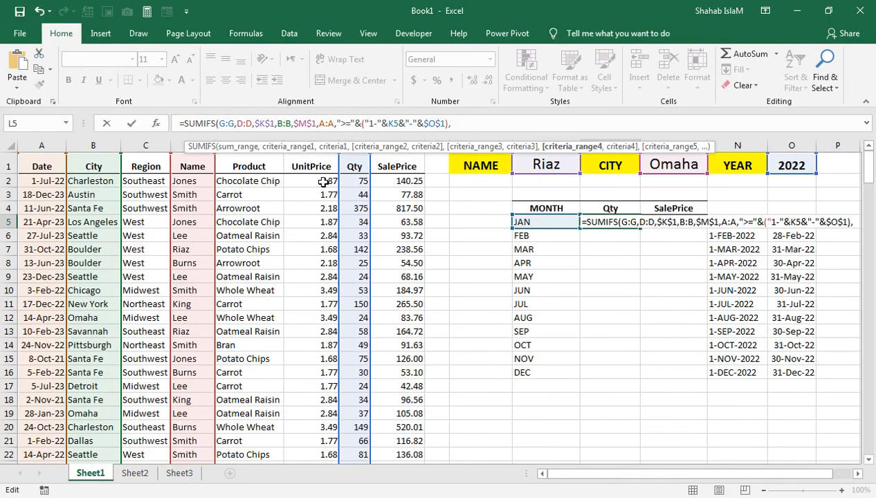
left_click(39, 144)
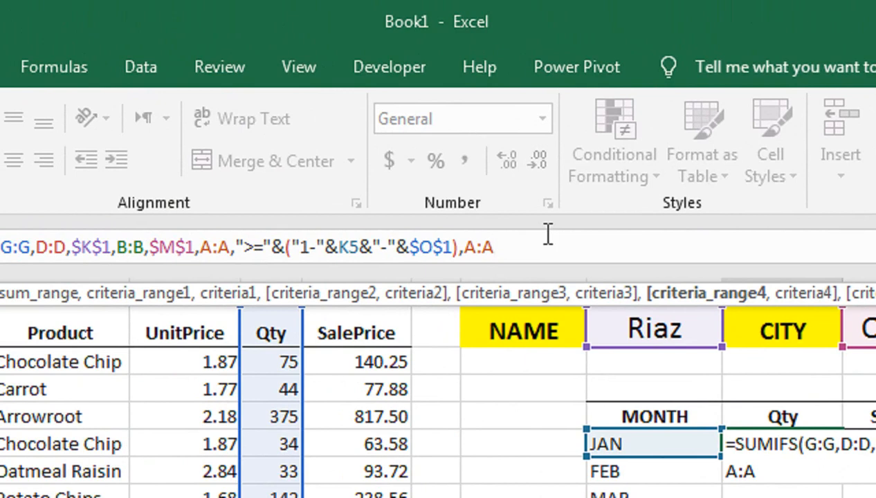
type(",")
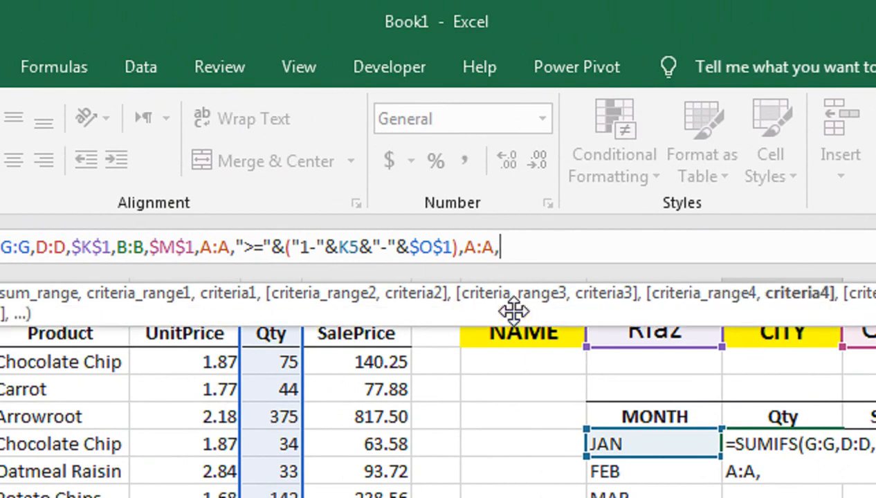
type("\"")
type("<")
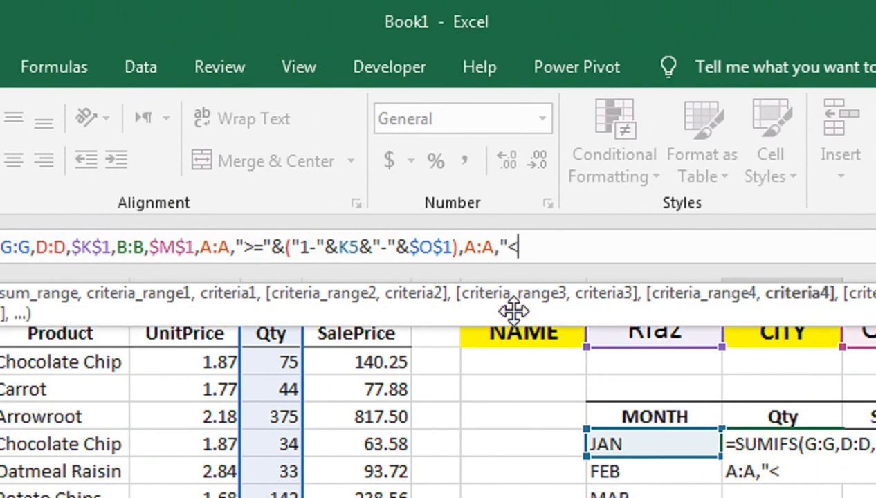
type("==")
key("BackSpace")
type("\"")
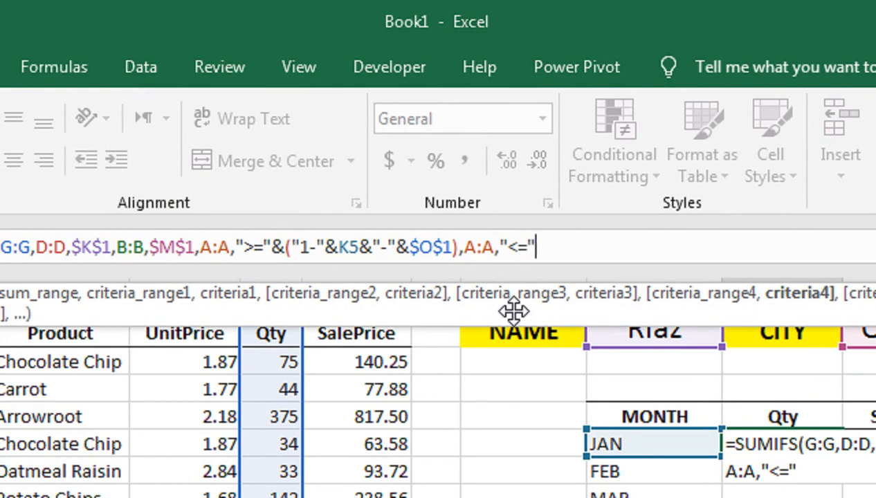
type("&(")
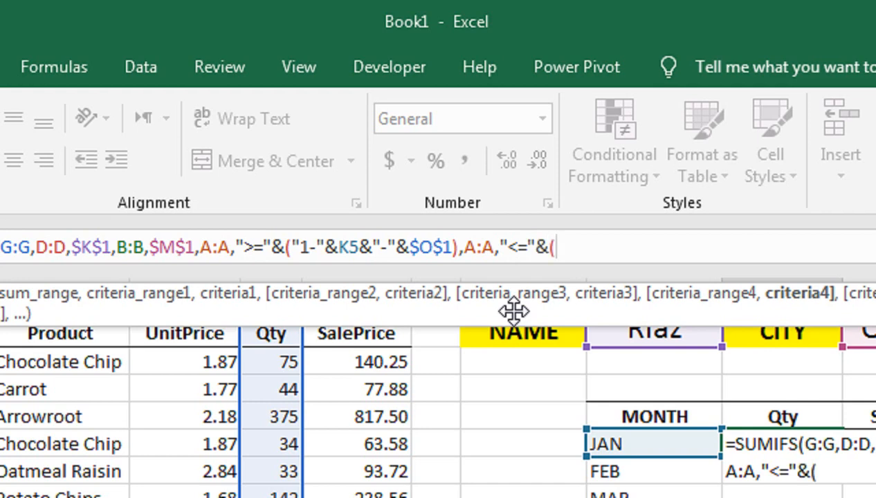
- Complete the end-date criterion with EOMONTH, using the copied "1-"&K5&"-"&$O$1 as start date and 0 months, and close both parentheses
type("EOMONTH(")
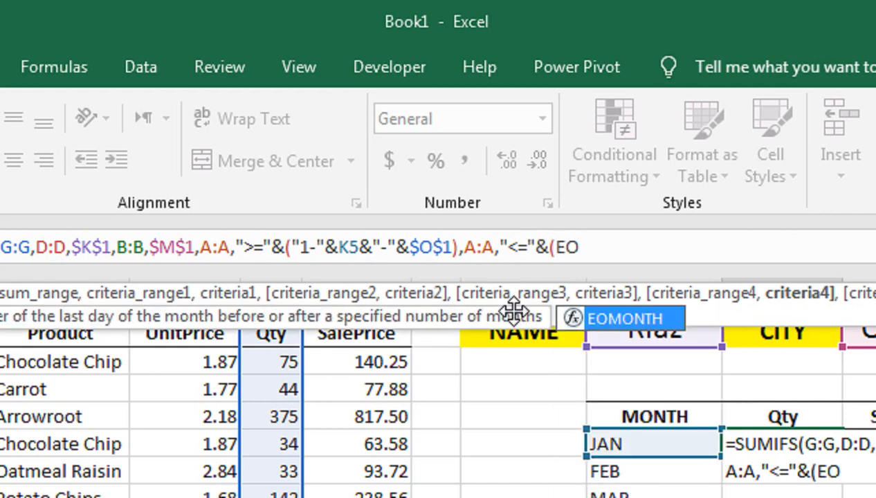
key("Tab")
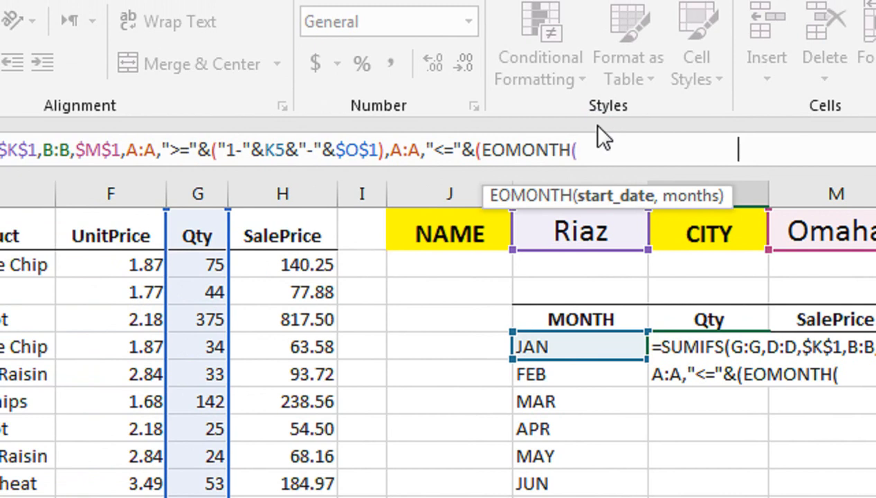
key("ctrl+v")
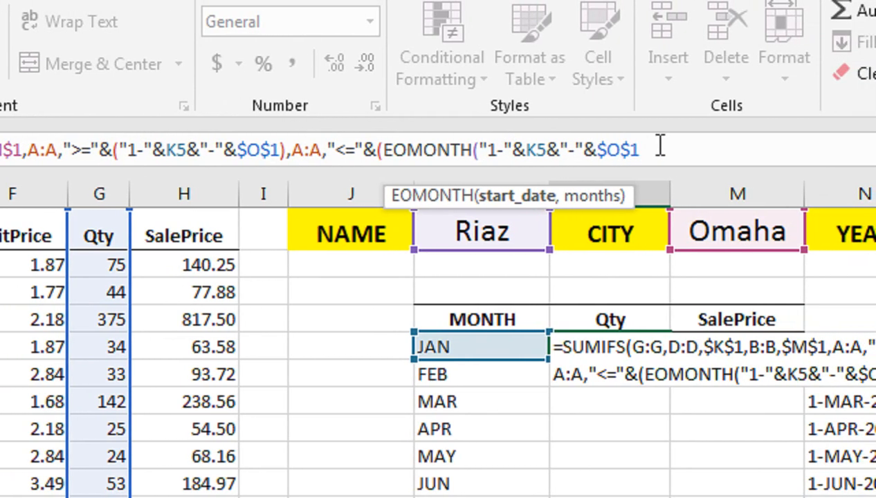
type(",")
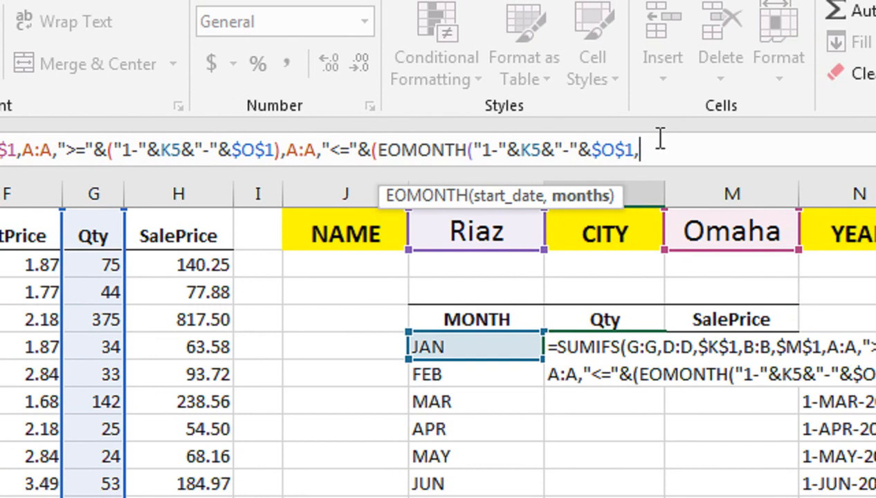
type("0")
type(")")
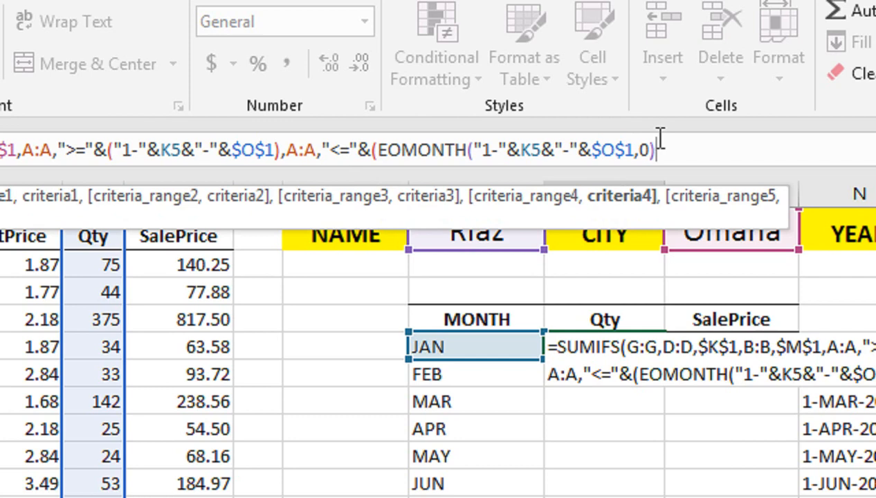
type(")")
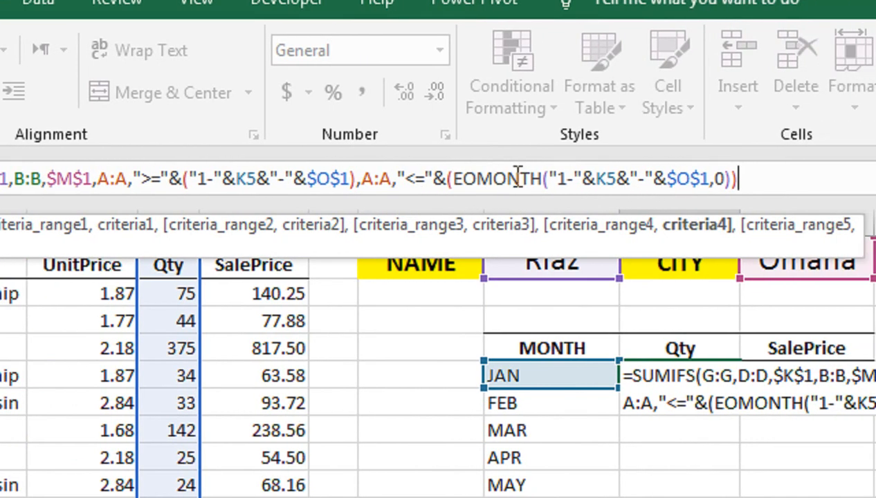
- Make the end-date condition's criteria range absolute as $A:$A
left_click_drag(392, 177, 368, 176)
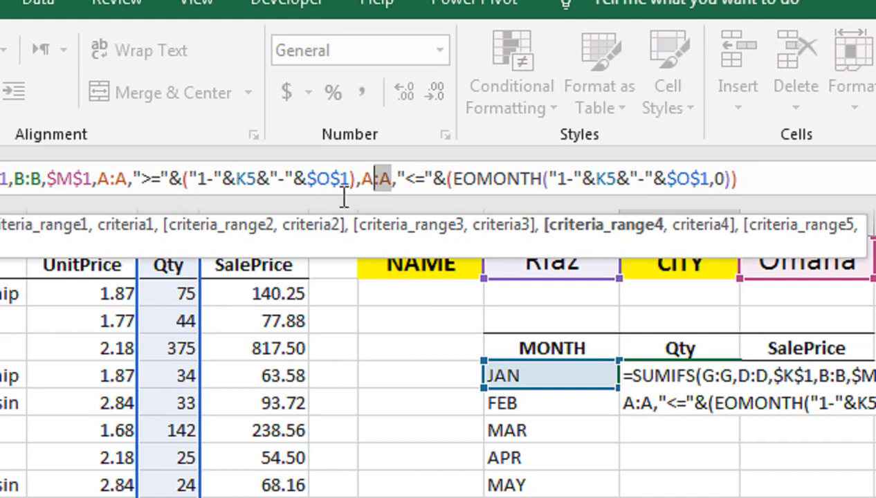
left_click_drag(393, 178, 365, 181)
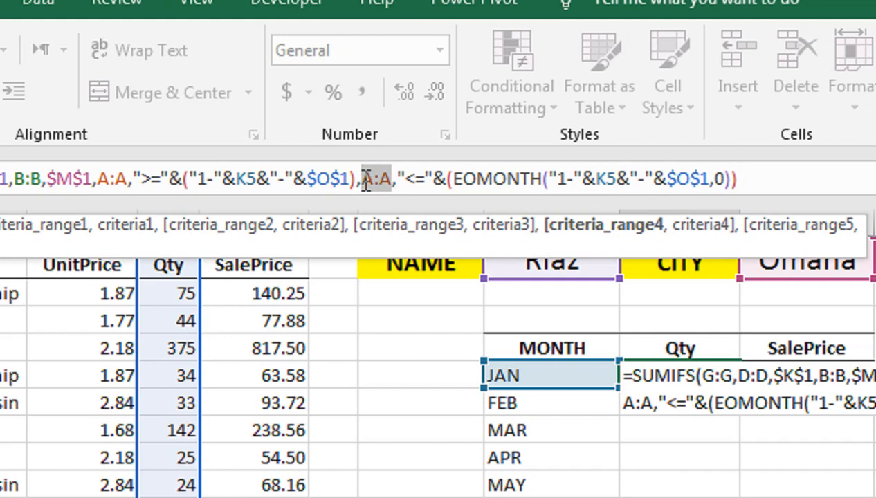
key("F4")
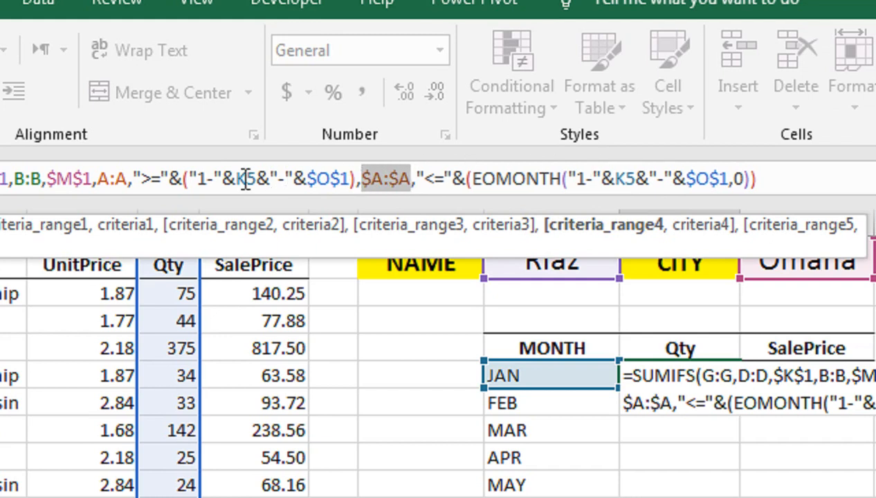
- Lock the column of the month reference as $K5 in both the start-date and end-date criteria
left_click_drag(268, 178, 247, 179)
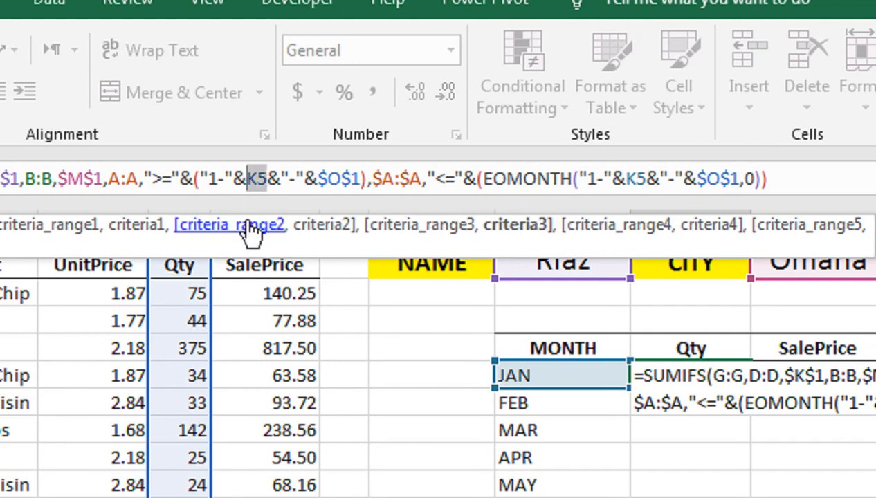
key("F4")
key("F4")
key("F4")
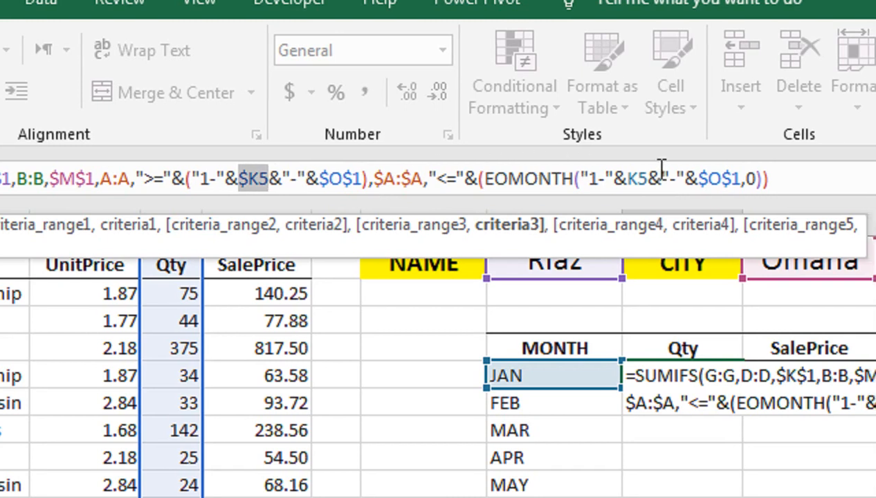
left_click_drag(657, 179, 628, 180)
key("F4")
key("F4")
key("F4")
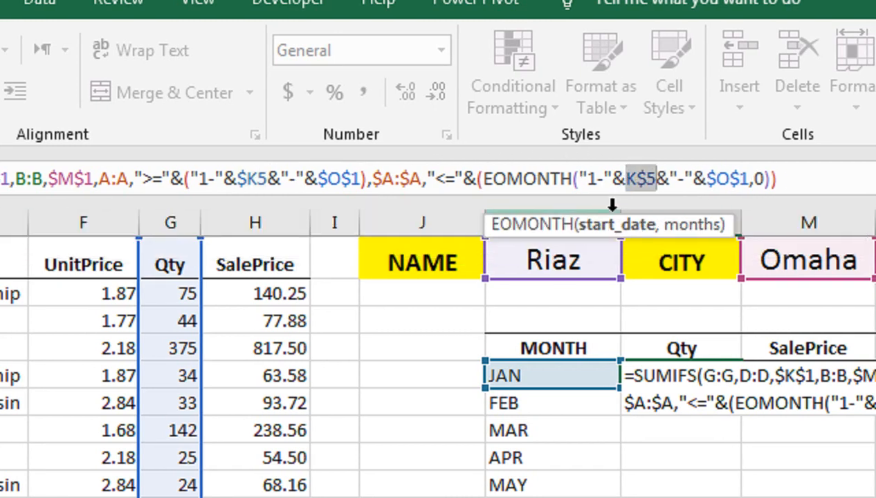
- Make the start-date and city criteria ranges absolute as $A:$A and $B:$B
left_click_drag(130, 179, 101, 179)
left_click_drag(222, 180, 221, 180)
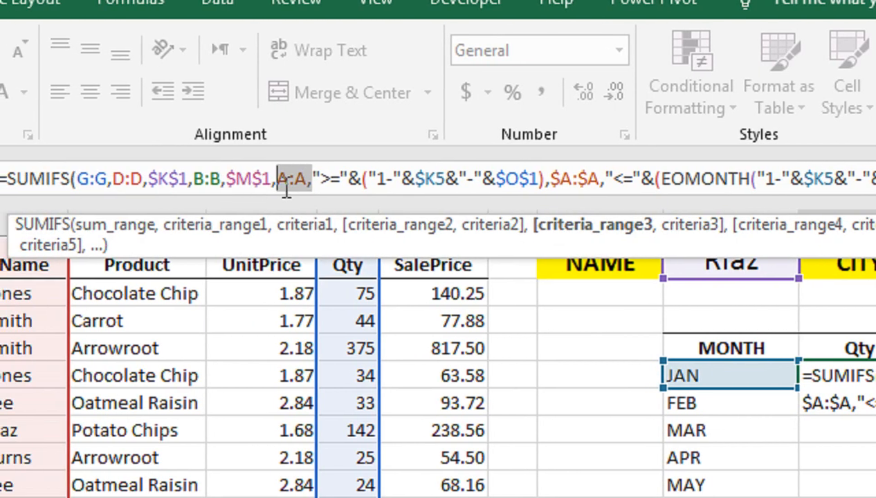
left_click(309, 184)
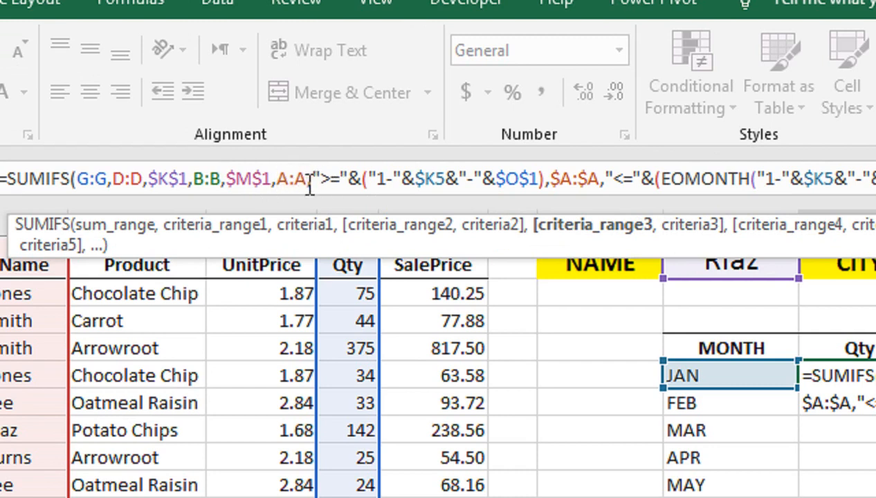
left_click_drag(307, 184, 275, 179)
key("F4")
left_click_drag(220, 179, 201, 178)
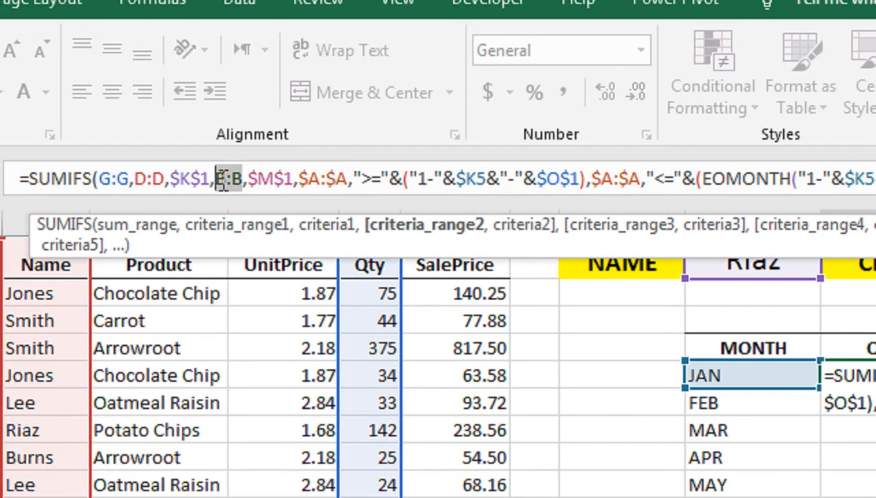
key("F4")
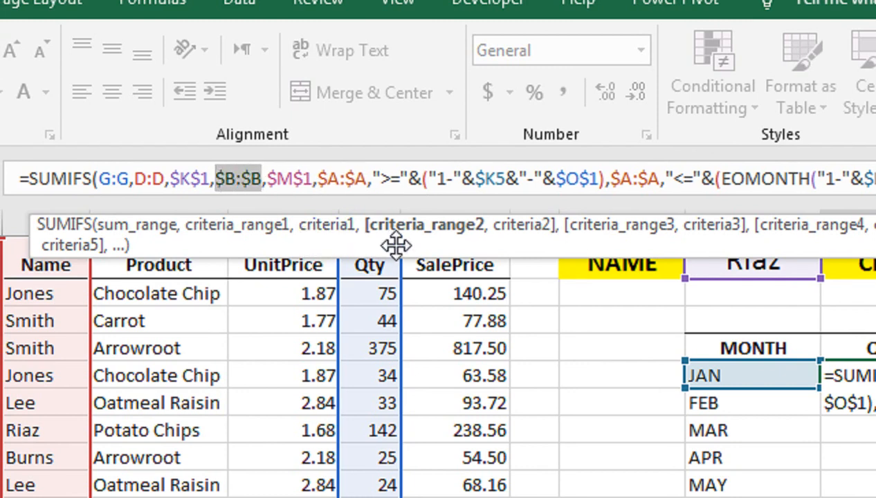
- Make the name criteria range absolute as $D:$D, close the SUMIFS formula with a final parenthesis and enter it
left_click_drag(405, 254, 405, 307)
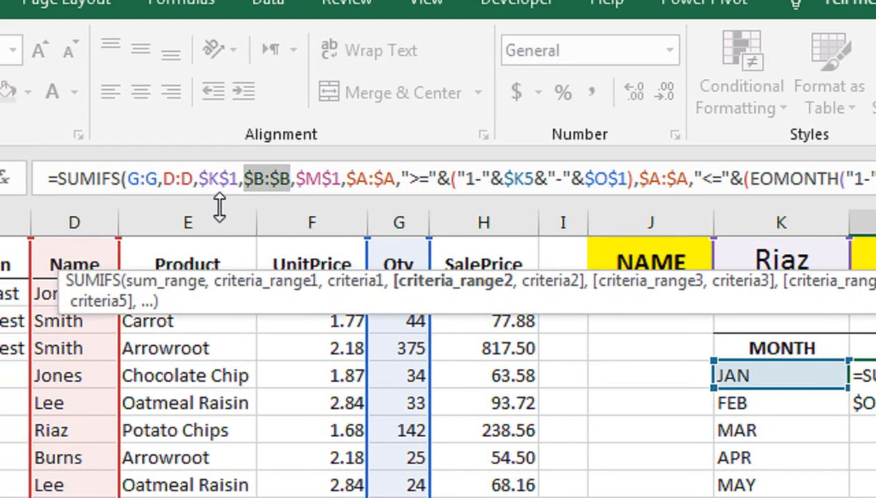
left_click(186, 178)
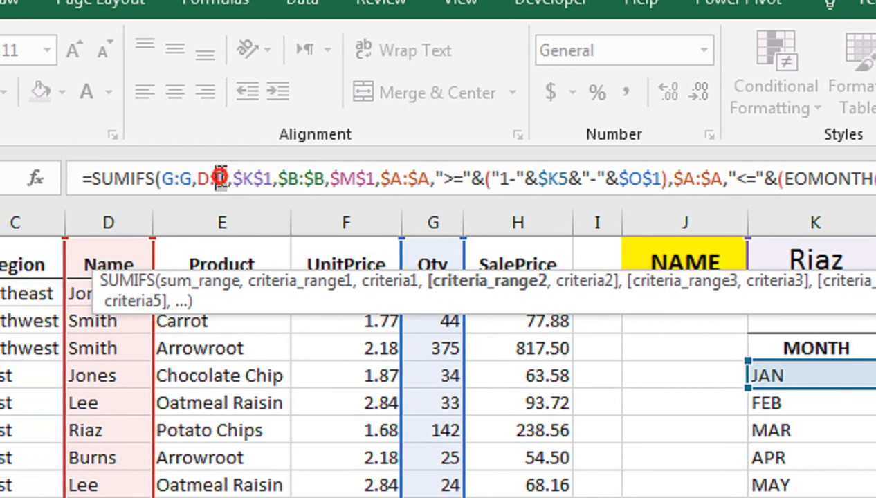
left_click_drag(218, 177, 216, 177)
key("F4")
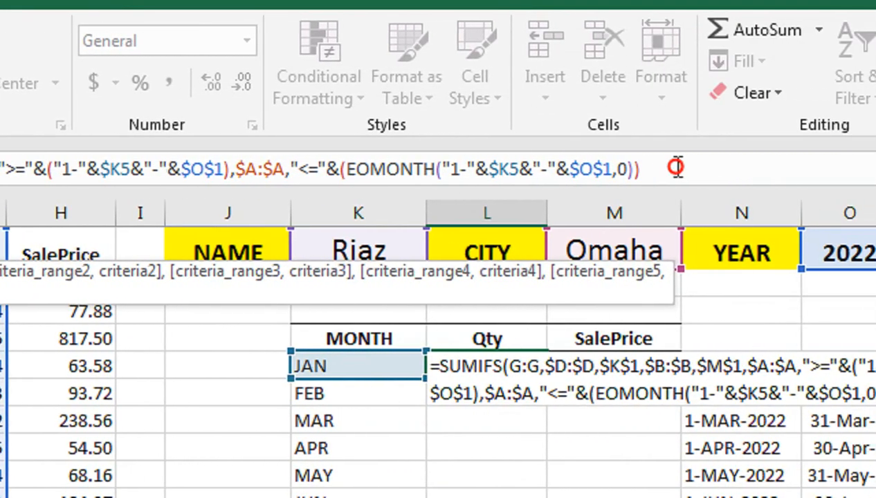
type(")")
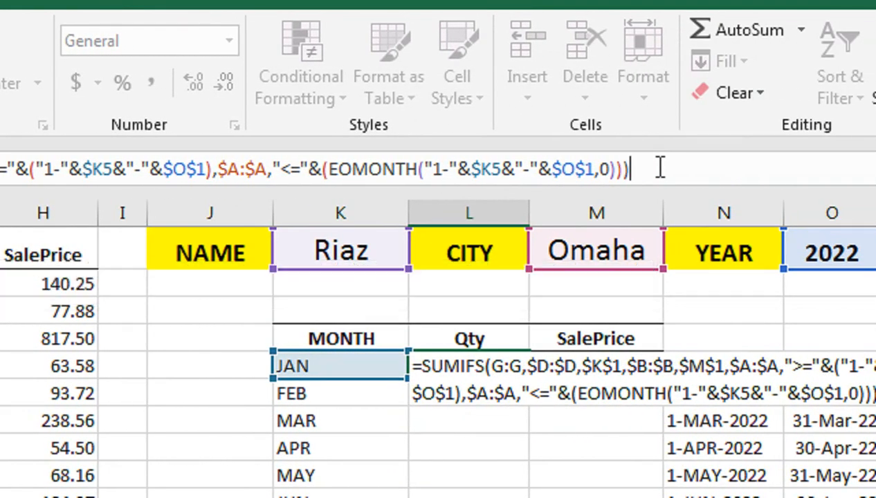
key("Return")
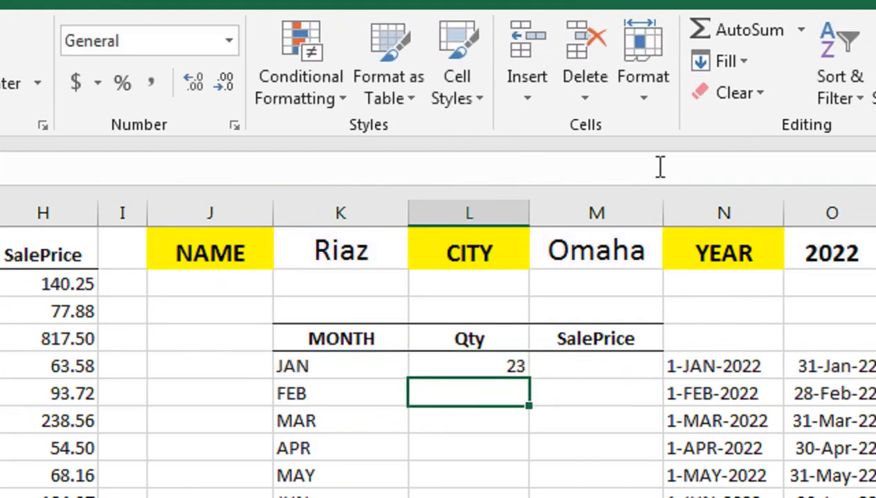
- Copy the January Qty formula across to SalePrice and down through the DEC row
left_click(526, 373)
left_click_drag(529, 376, 613, 376)
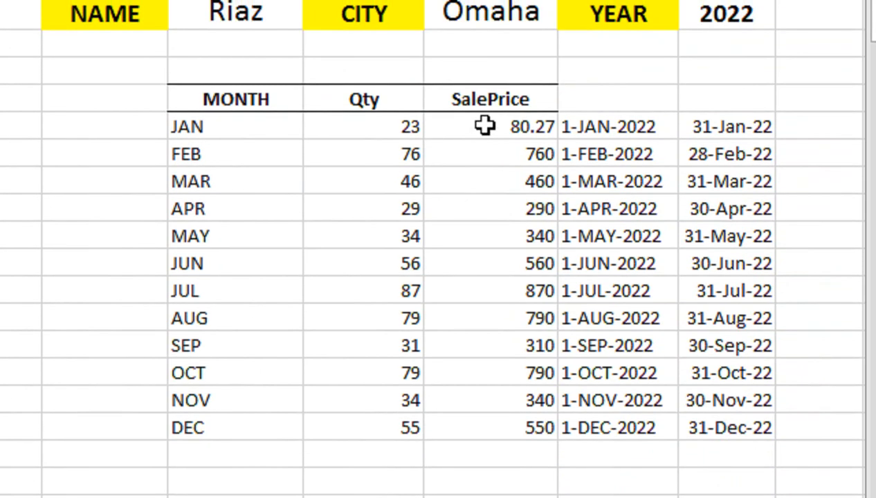
- Delete the helper start and end dates for JAN through DEC in columns N and O
left_click_drag(622, 130, 684, 419)
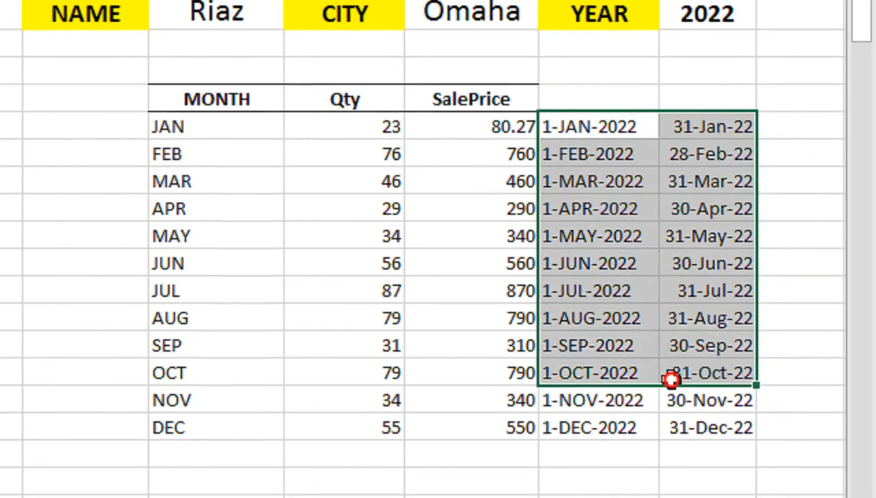
left_click_drag(665, 375, 664, 375)
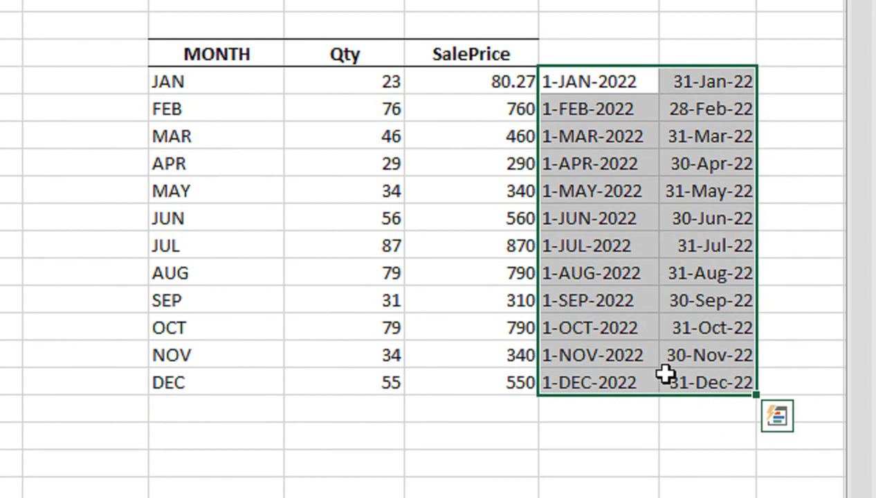
key("Delete")
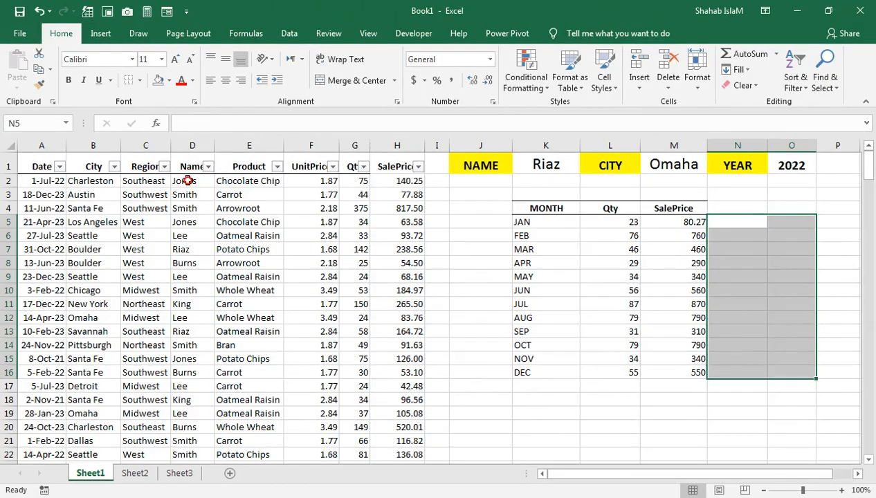
- Copy the name from cell D2 into the NAME criterion cell K1
left_click(188, 181)
key("ctrl+c")
left_click(543, 166)
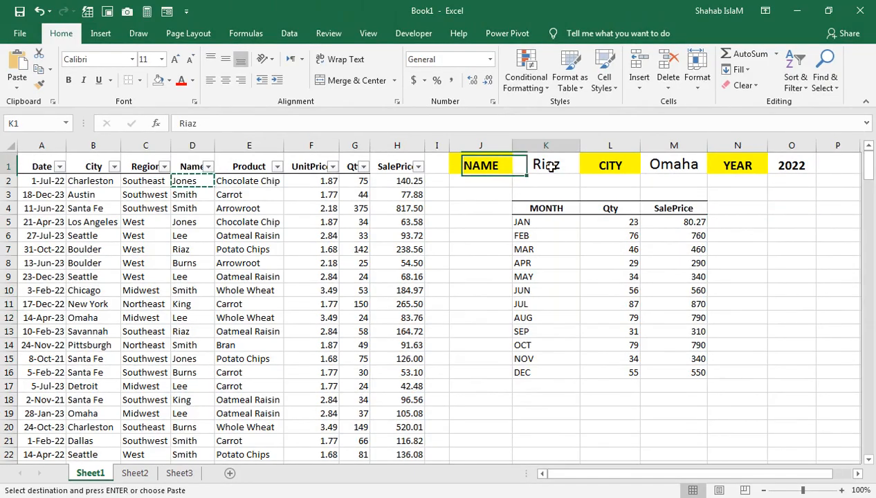
key("ctrl+v")
left_click(557, 252)
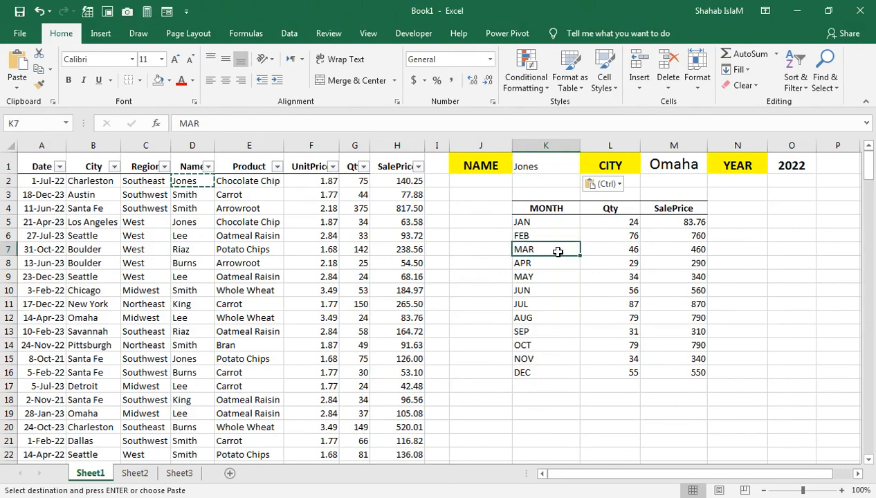
left_click(538, 167)
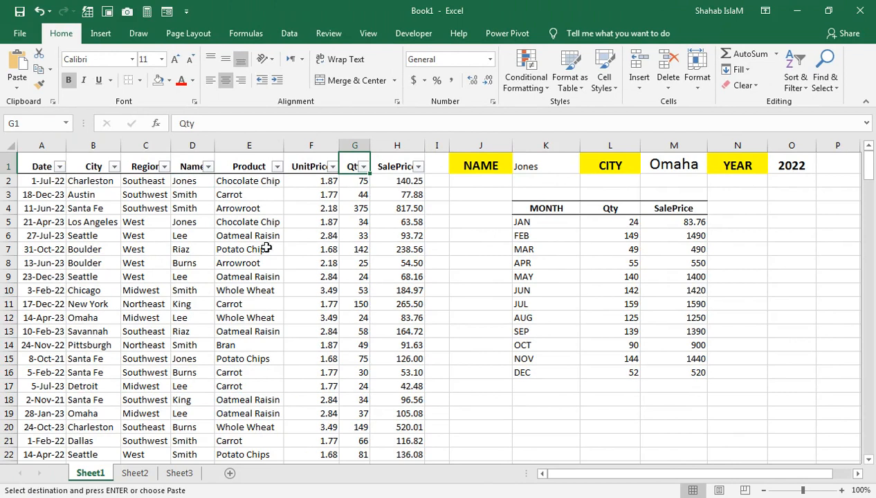
- Try the name from cell D7 in the NAME criterion cell K1, and undo the paste
left_click(189, 245)
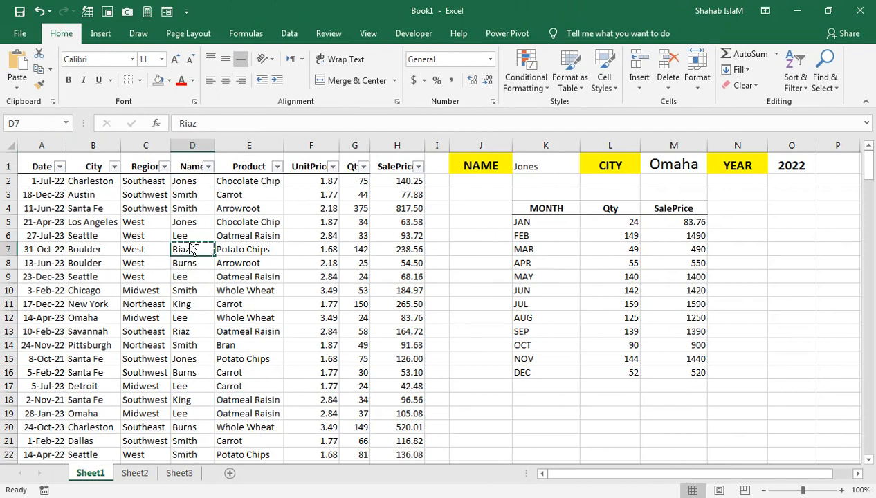
left_click(564, 168)
key("ctrl+v")
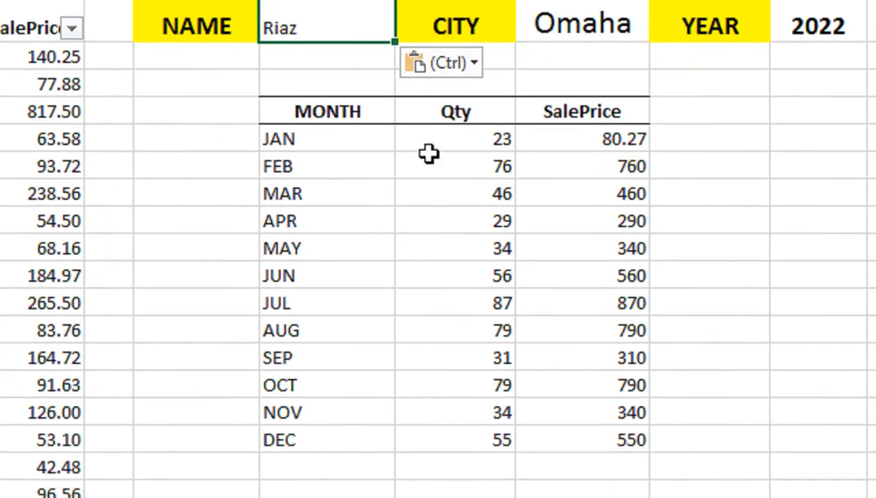
key("ctrl+z")
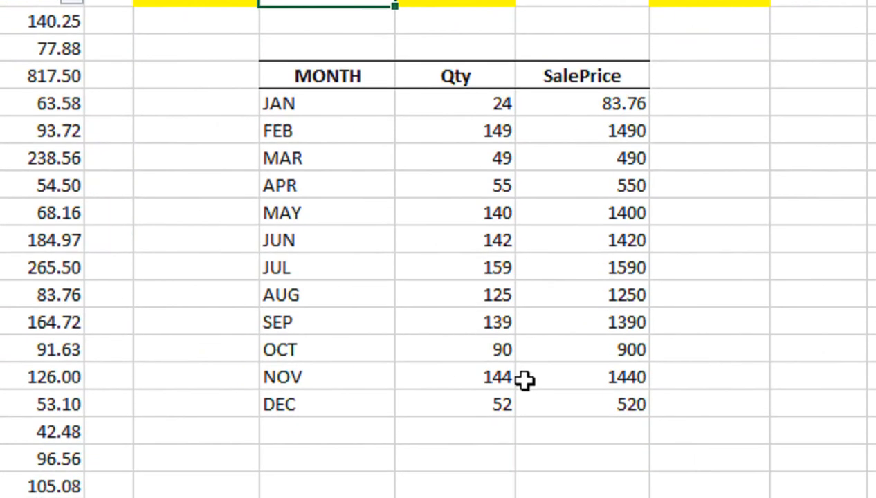
- Label the row below DEC in the MONTH column as T-S&Q
left_click(309, 429)
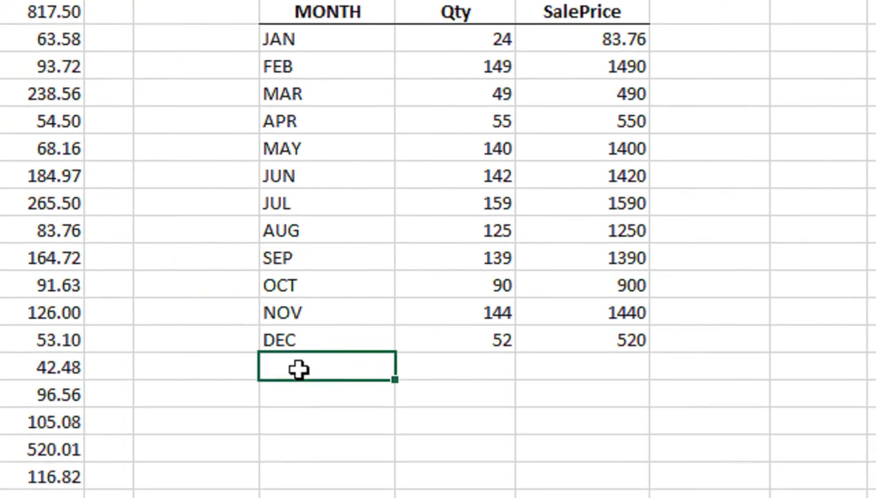
type("OT")
key("BackSpace")
key("BackSpace")
left_click(423, 368)
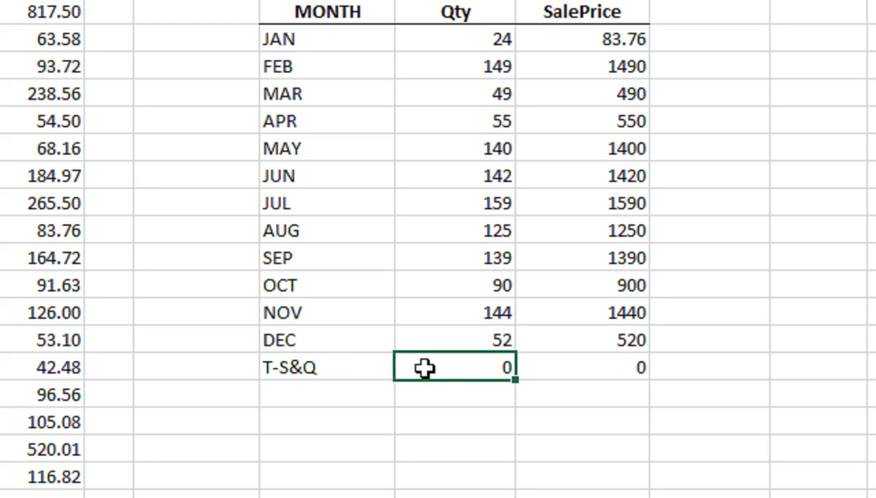
- Add AutoSum totals for the Qty and SalePrice columns in the T-S&Q row
key("alt+equal")
key("Return")
left_click(424, 368)
key("shift+Right")
key("alt+equal")
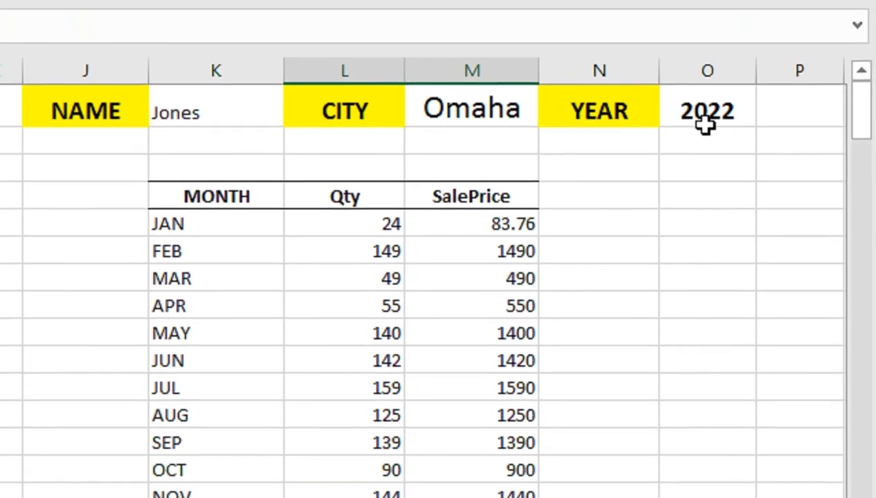
- Test the summary with other years by setting the YEAR cell O1 to 2021 and to 2023
left_click(704, 125)
type("2021")
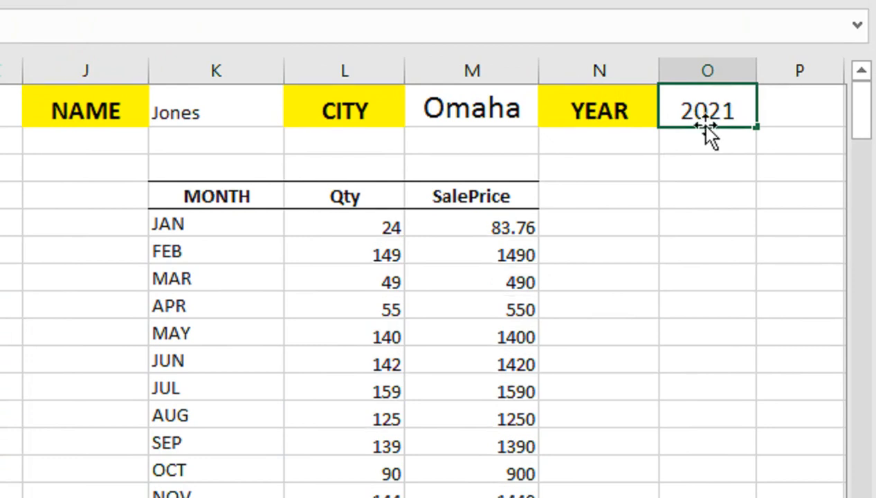
key("Return")
key("Up")
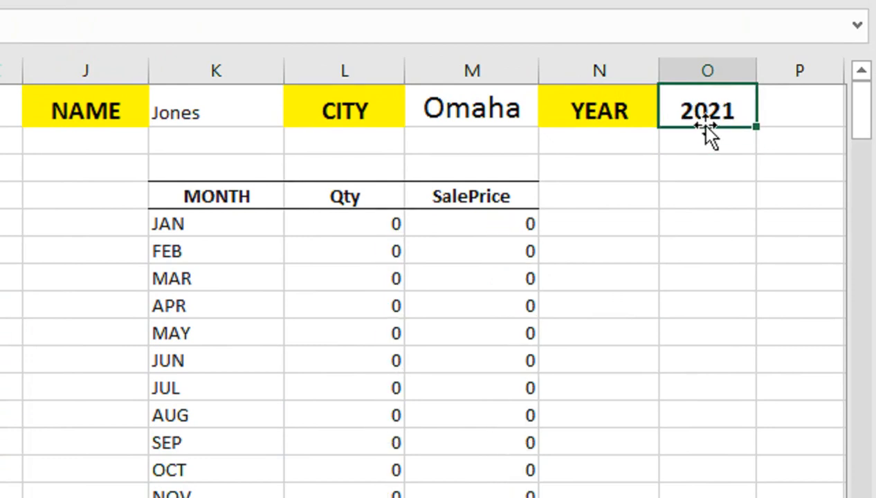
type("2023")
key("Return")
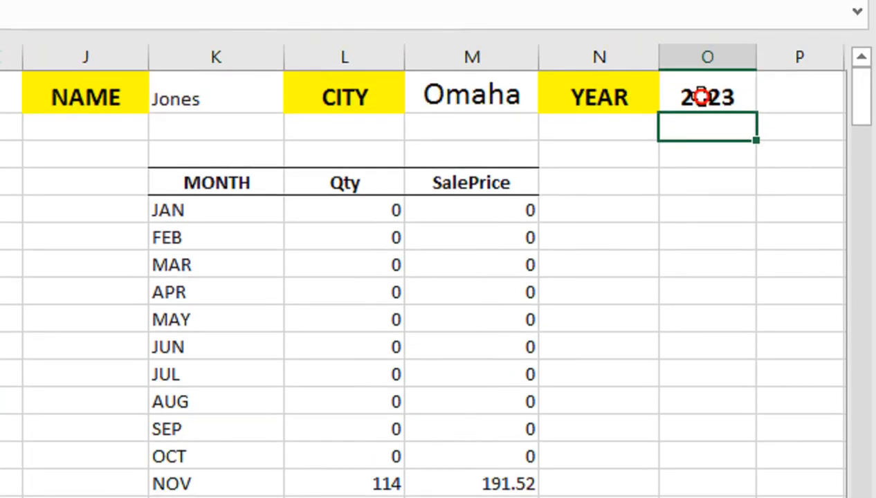
- Set the YEAR cell O1 to 2022 and select the January Qty cell
left_click(707, 125)
type("22")
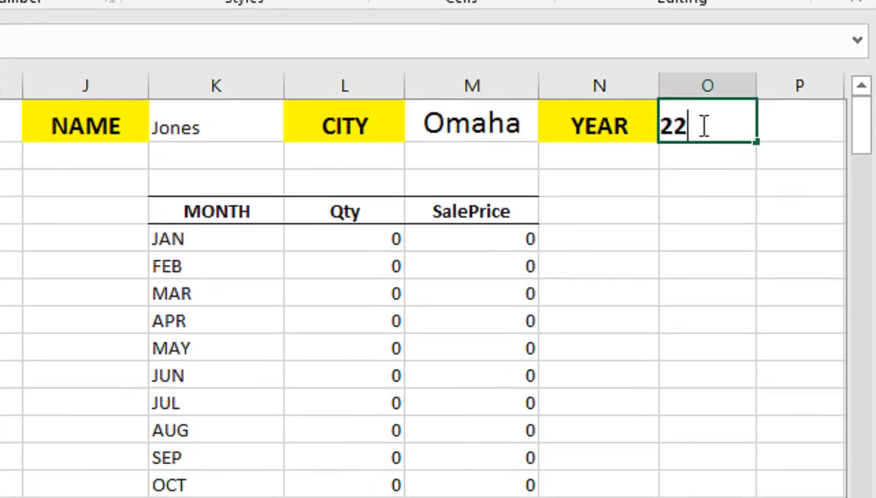
type("02")
key("Return")
left_click(325, 238)
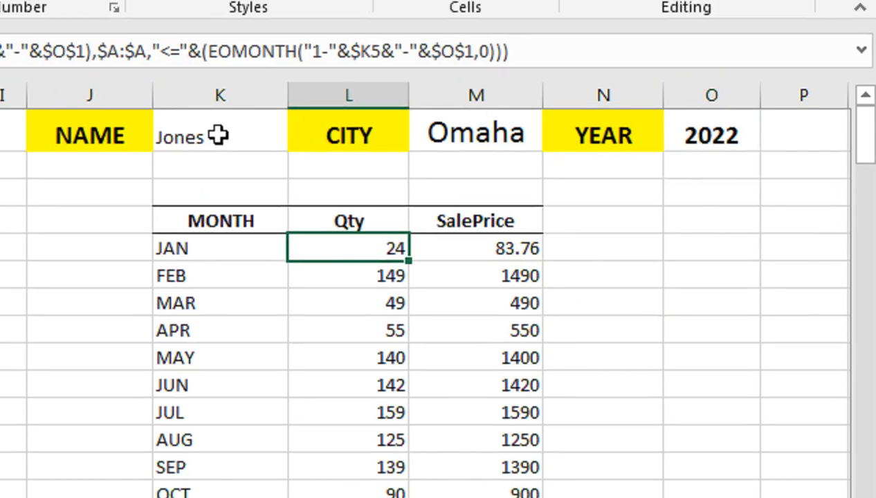